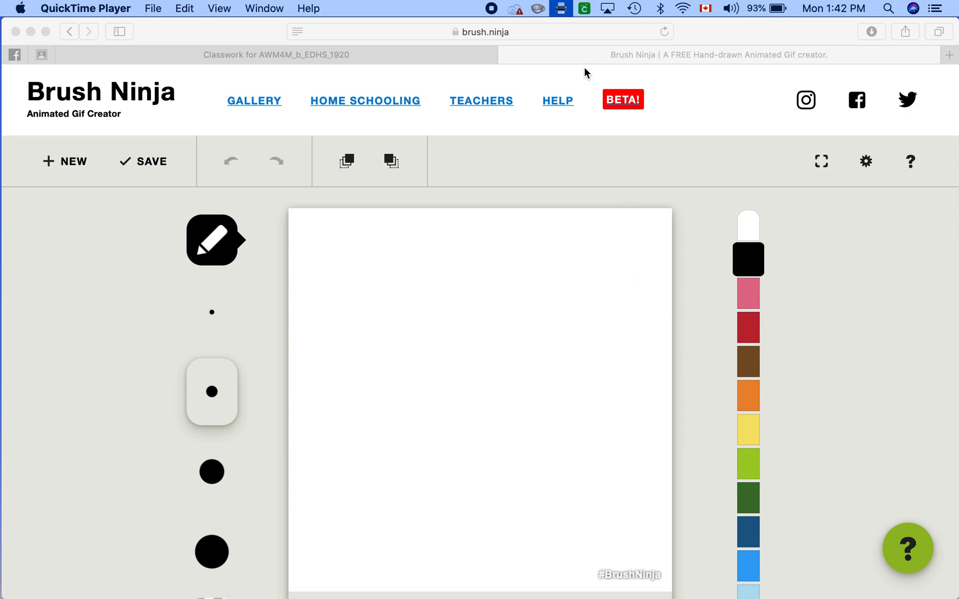
pyautogui.click(535, 37)
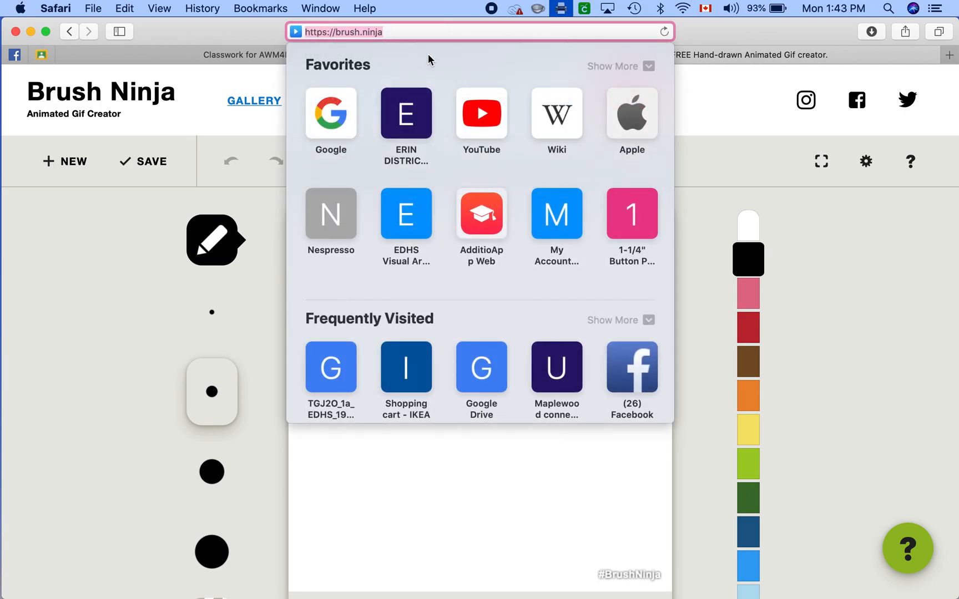
pyautogui.click(695, 225)
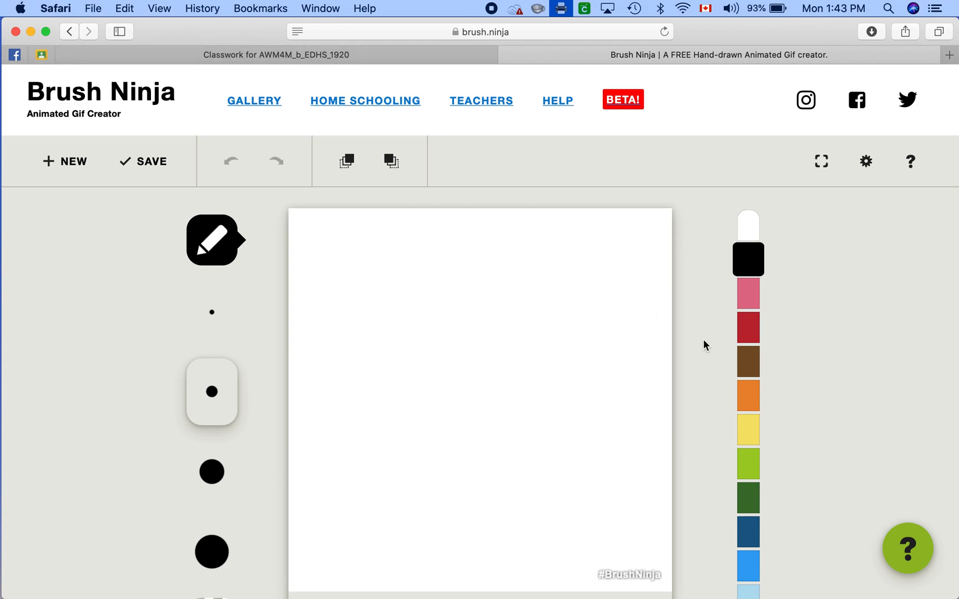
pyautogui.scroll(-10, 704, 345)
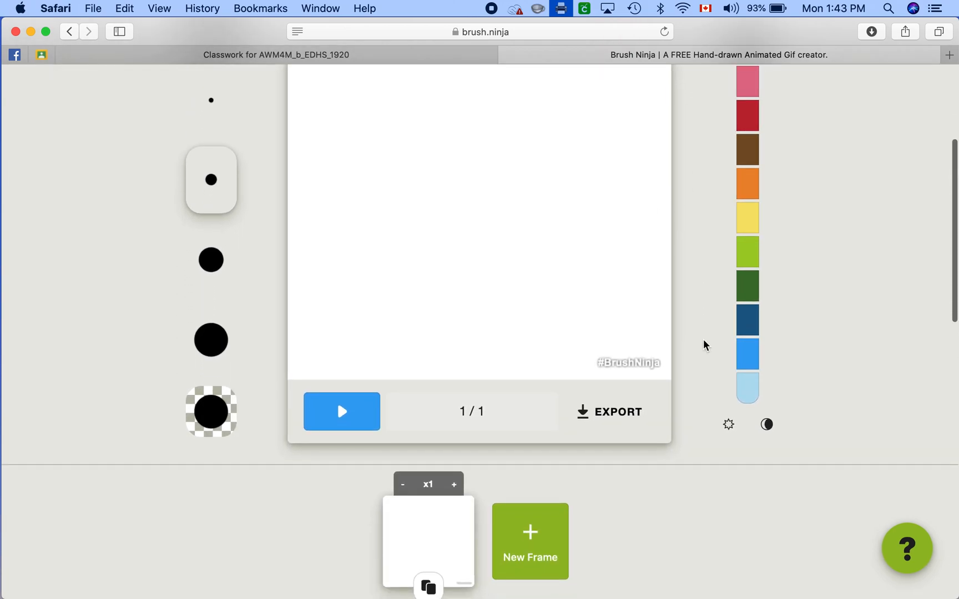
pyautogui.scroll(10, 703, 345)
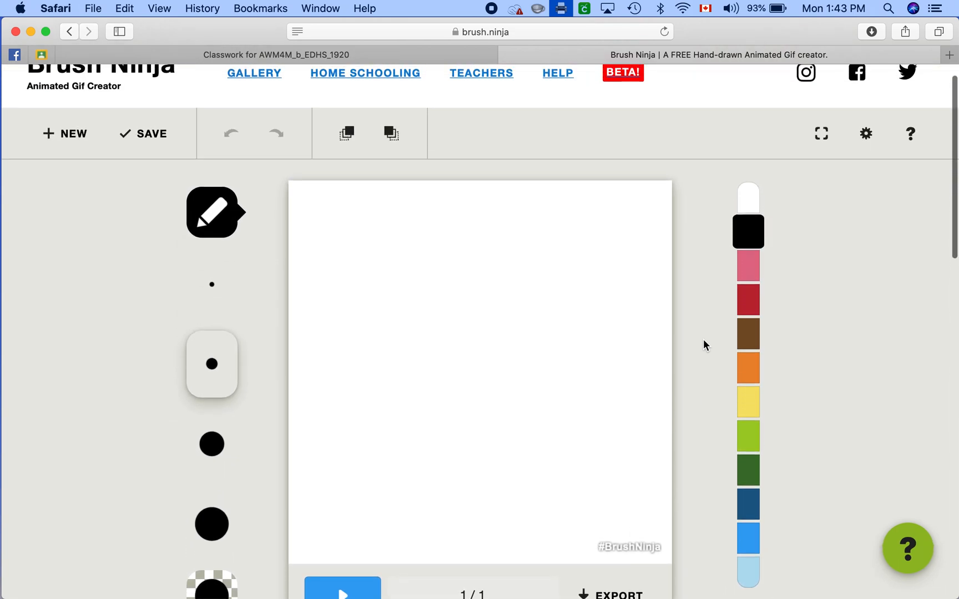
pyautogui.scroll(1, 703, 339)
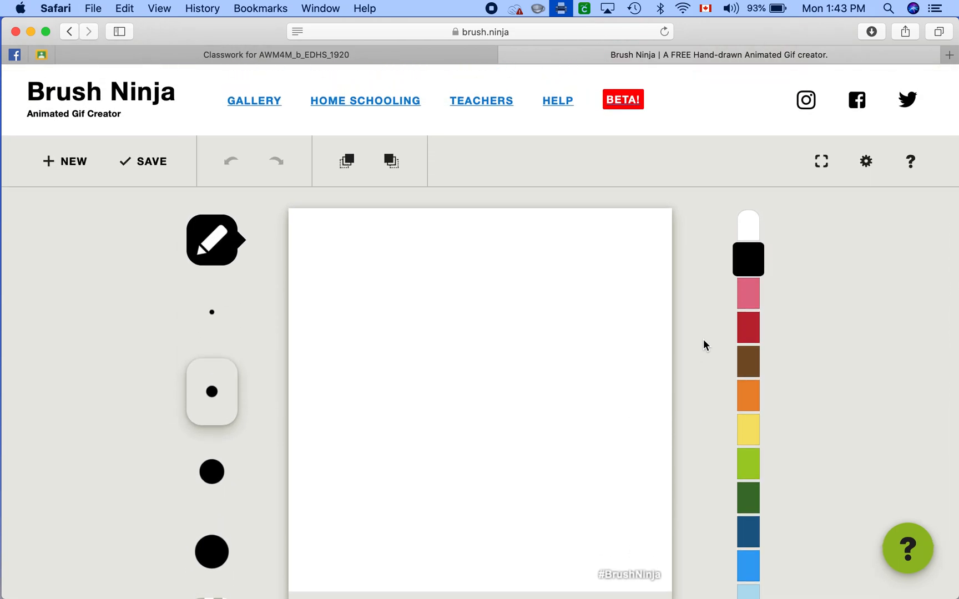
# Draw a looping black freehand scribble on the blank canvas and try to undo it
pyautogui.scroll(-3, 703, 340)
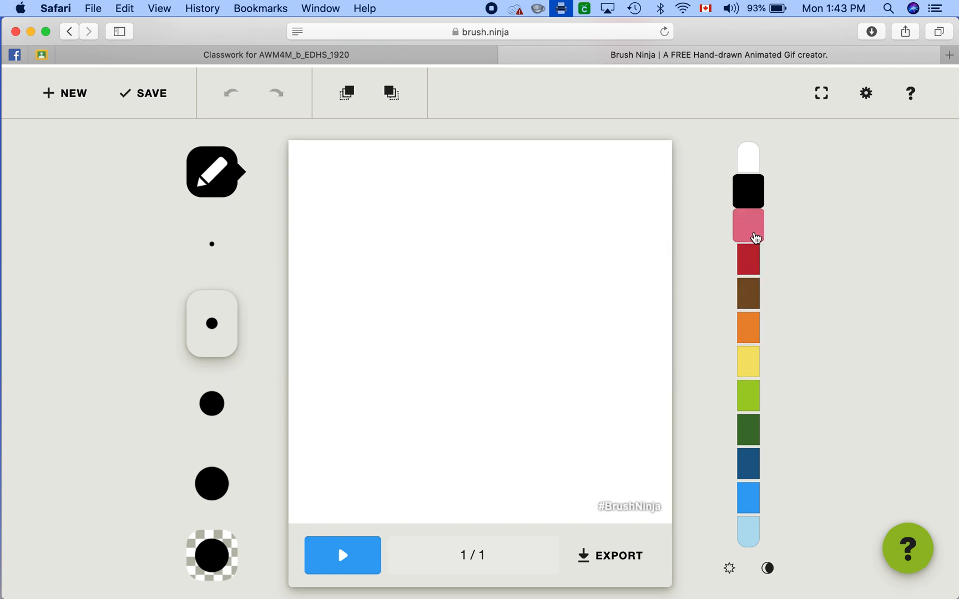
pyautogui.moveTo(413, 309)
pyautogui.mouseDown()
pyautogui.moveTo(369, 255)
pyautogui.moveTo(423, 218)
pyautogui.moveTo(476, 263)
pyautogui.moveTo(377, 301)
pyautogui.moveTo(514, 336)
pyautogui.moveTo(488, 401)
pyautogui.moveTo(460, 306)
pyautogui.moveTo(521, 275)
pyautogui.moveTo(454, 242)
pyautogui.moveTo(368, 351)
pyautogui.moveTo(369, 247)
pyautogui.moveTo(491, 287)
pyautogui.moveTo(525, 273)
pyautogui.moveTo(506, 217)
pyautogui.moveTo(464, 274)
pyautogui.moveTo(433, 361)
pyautogui.mouseUp()
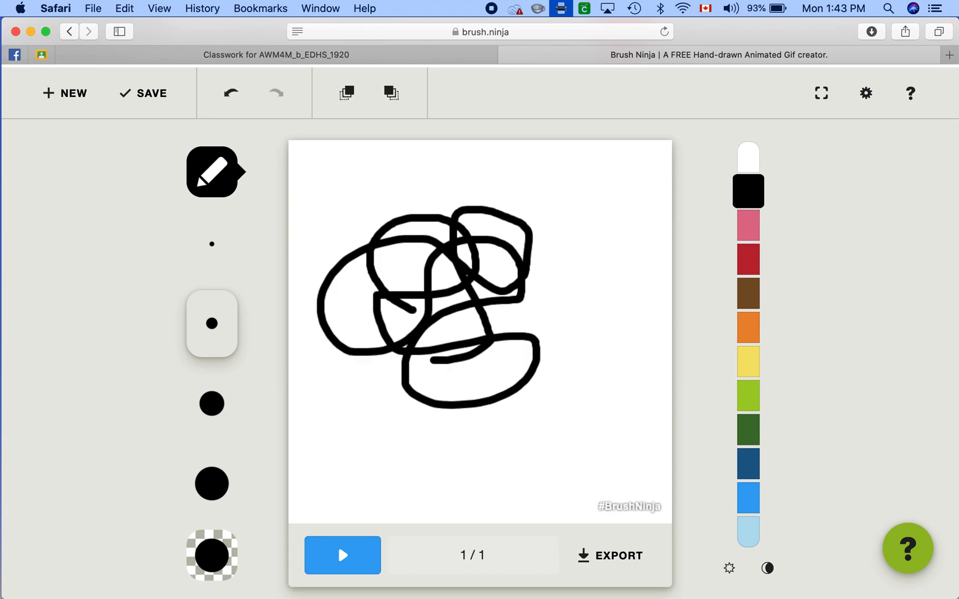
pyautogui.click(232, 98)
pyautogui.scroll(-5, 532, 280)
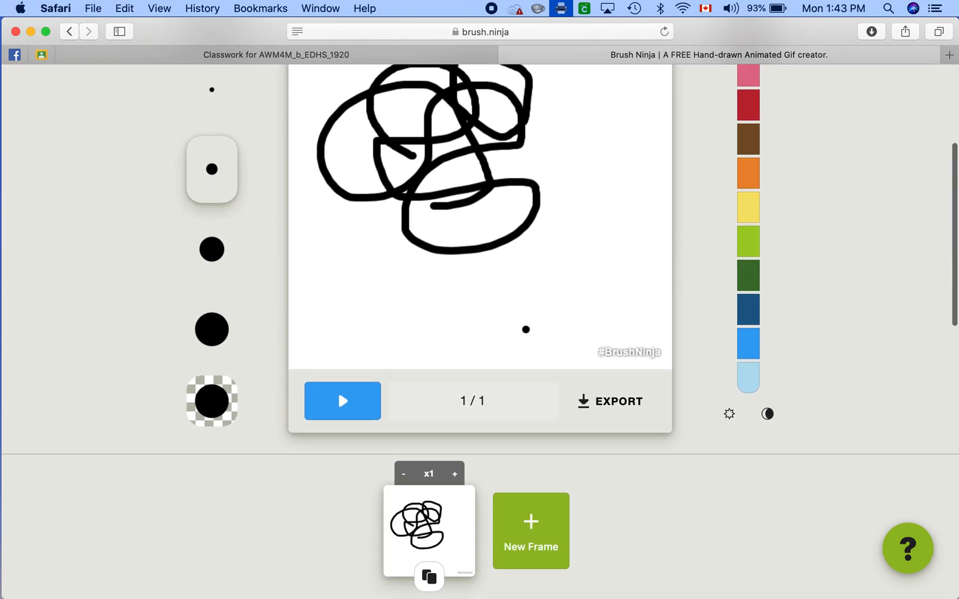
pyautogui.scroll(-2, 407, 490)
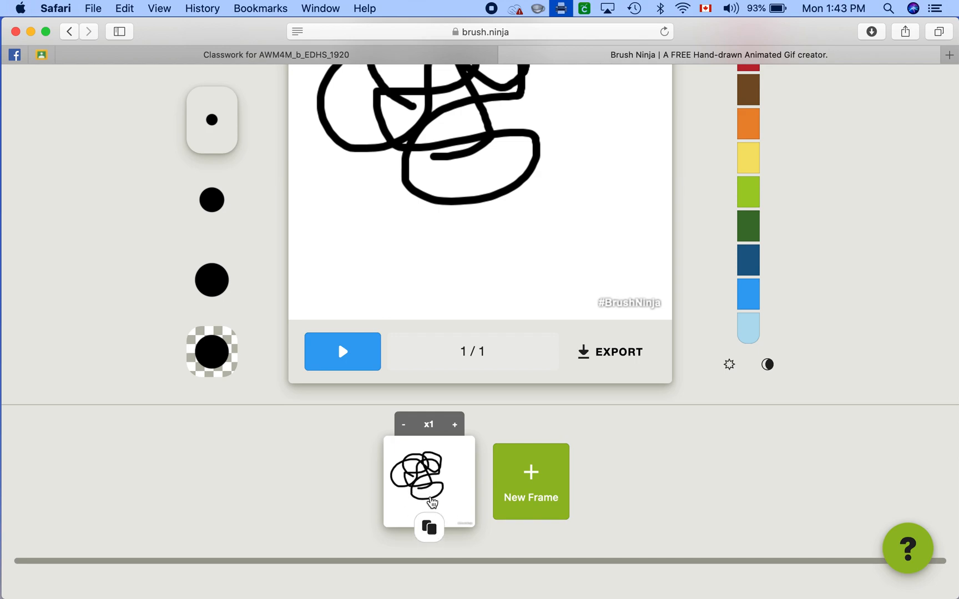
pyautogui.scroll(8, 432, 502)
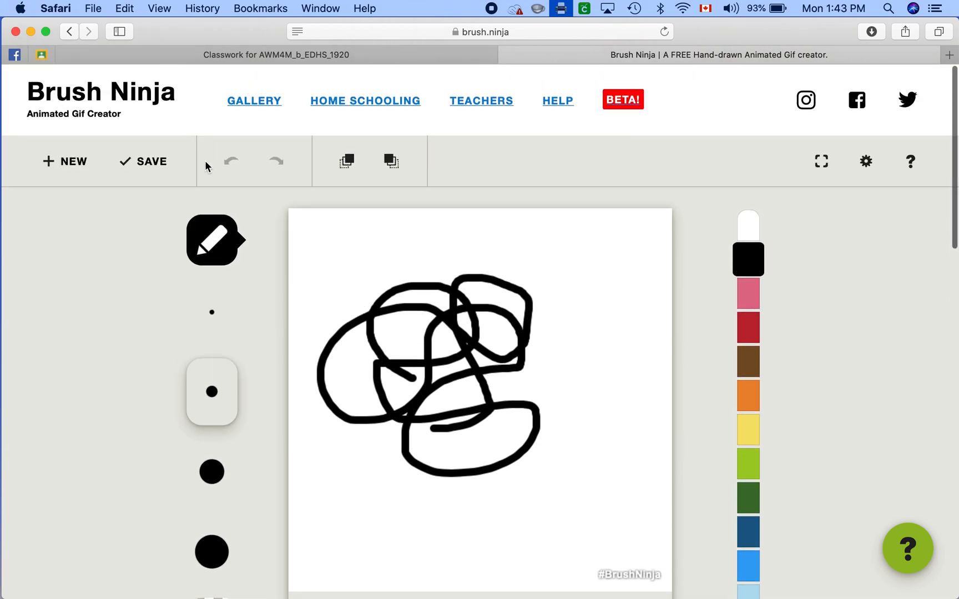
# Reload the page and replace the scribbled frame with a new blank frame, deleting the scribbled one
pyautogui.click(664, 31)
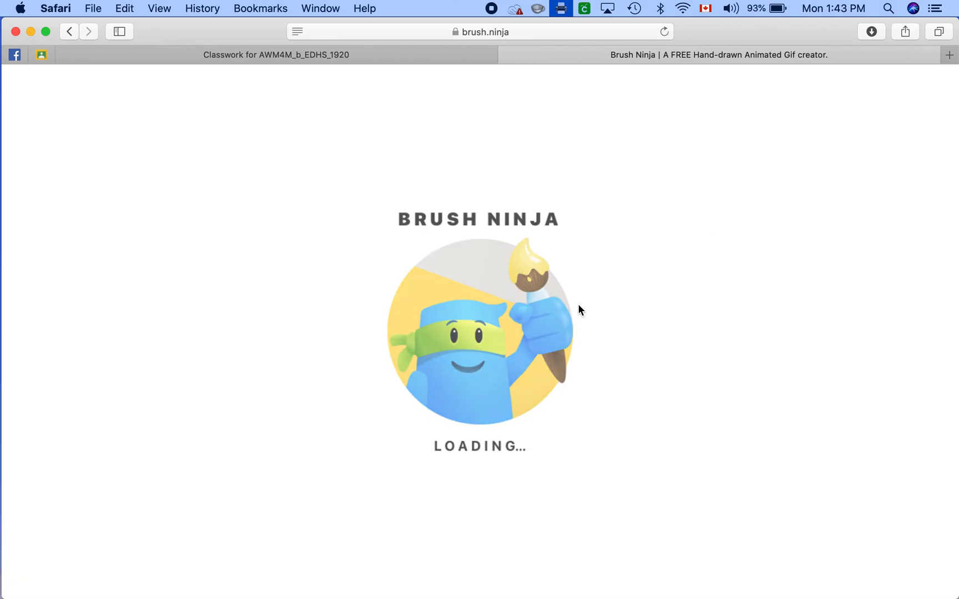
pyautogui.scroll(-10, 574, 388)
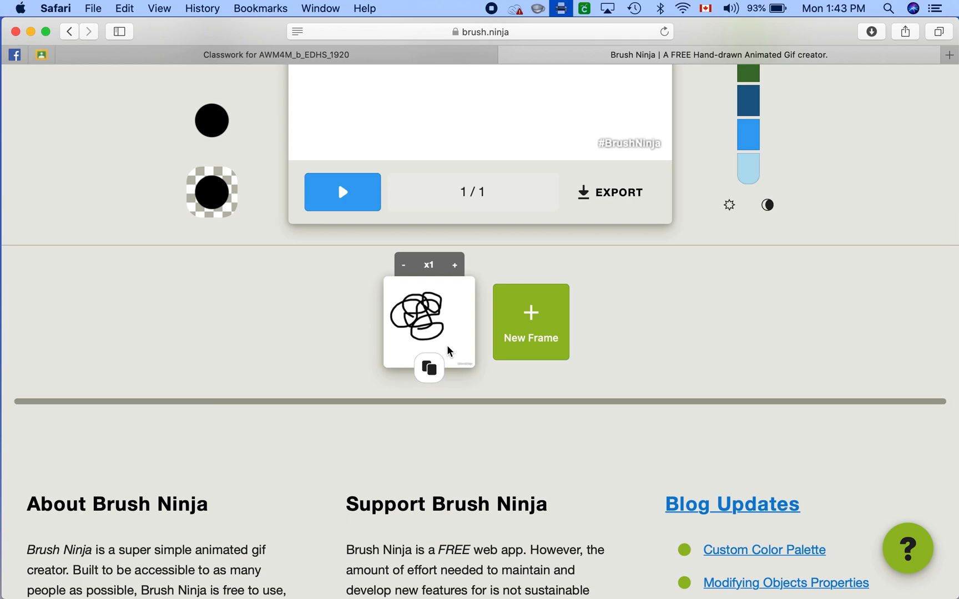
pyautogui.click(521, 315)
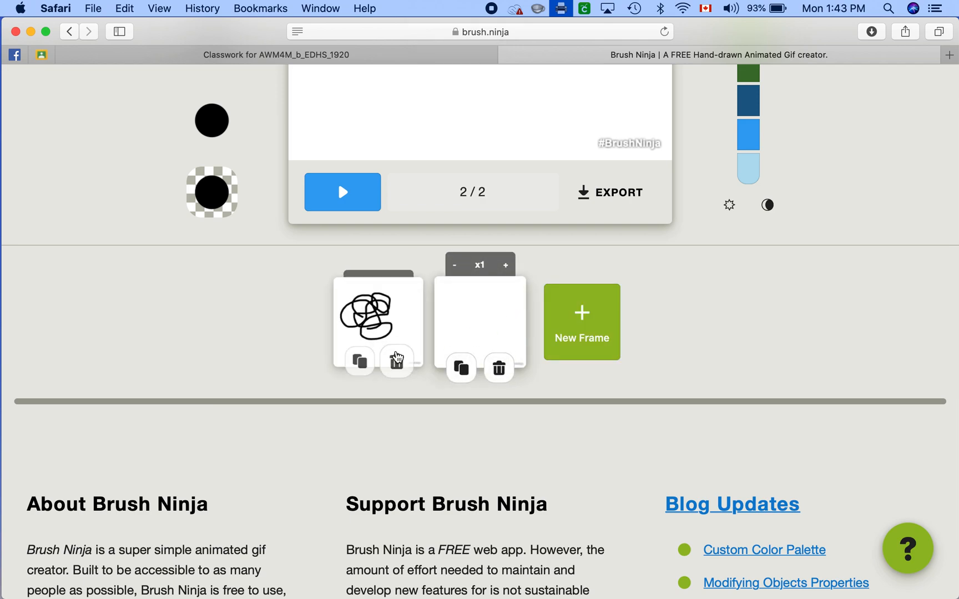
pyautogui.click(397, 369)
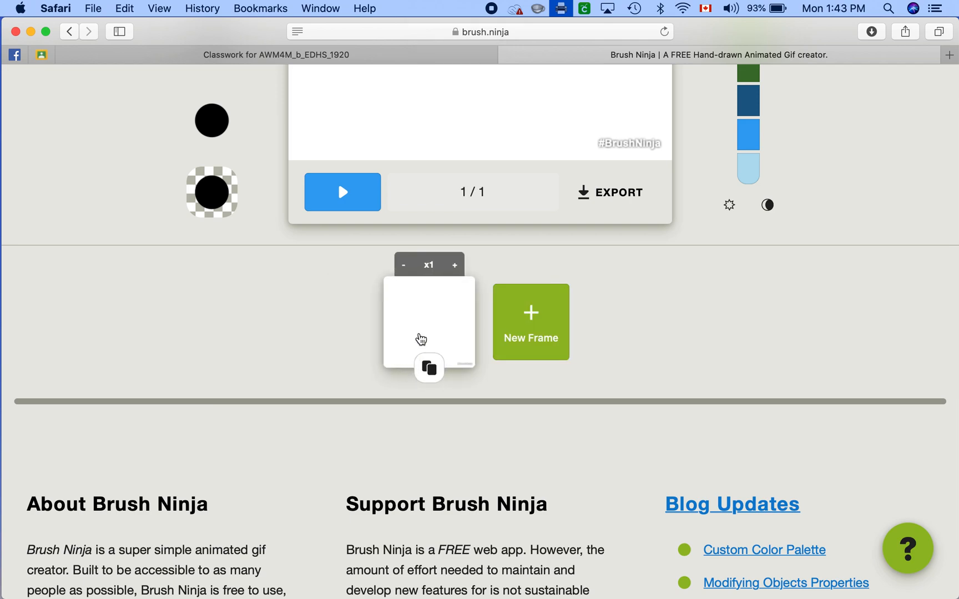
# Draw a solid red circle in the lower-left part of the canvas with the circle shape tool
pyautogui.scroll(2, 449, 356)
pyautogui.scroll(5, 449, 356)
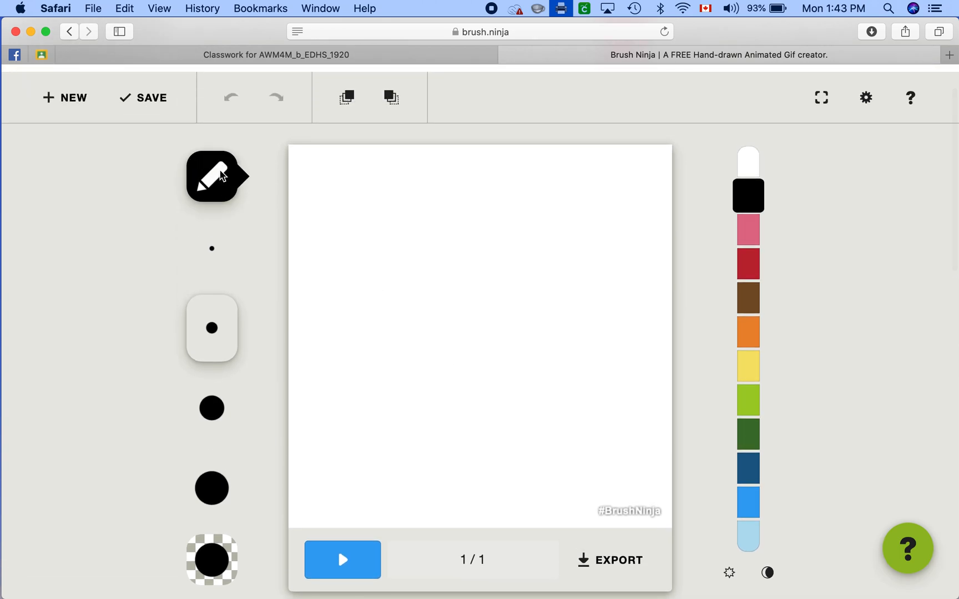
pyautogui.click(222, 175)
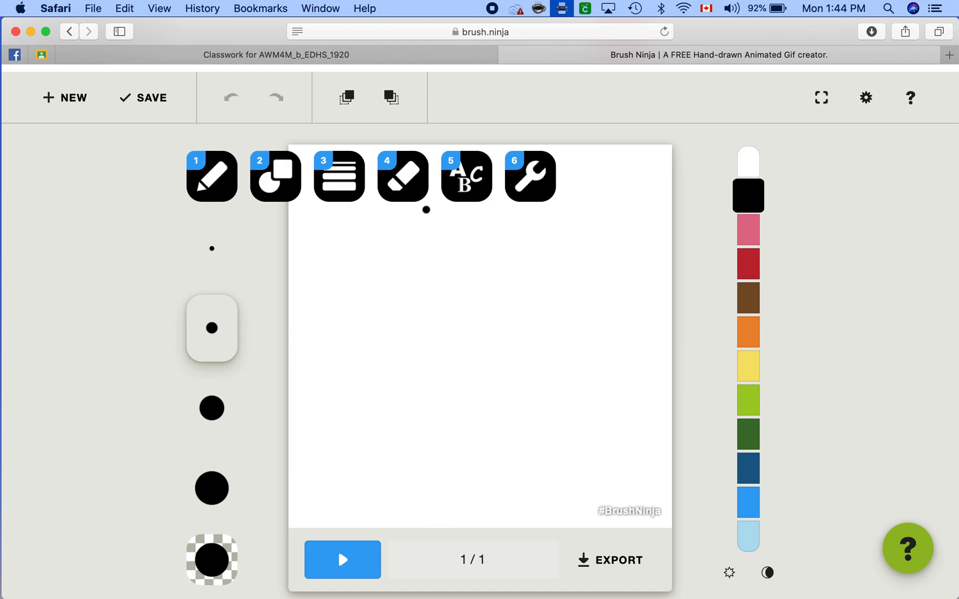
pyautogui.click(272, 176)
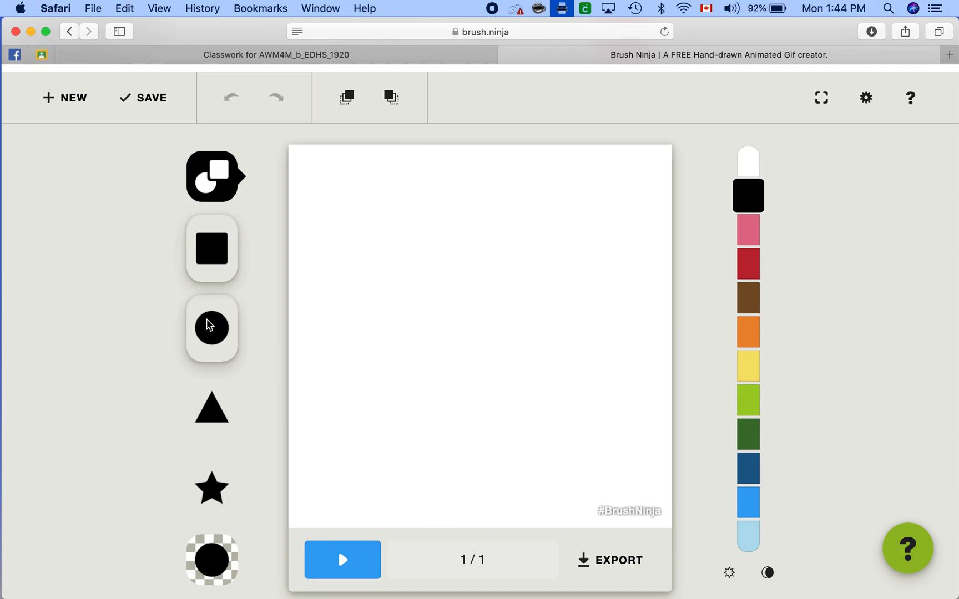
pyautogui.click(218, 338)
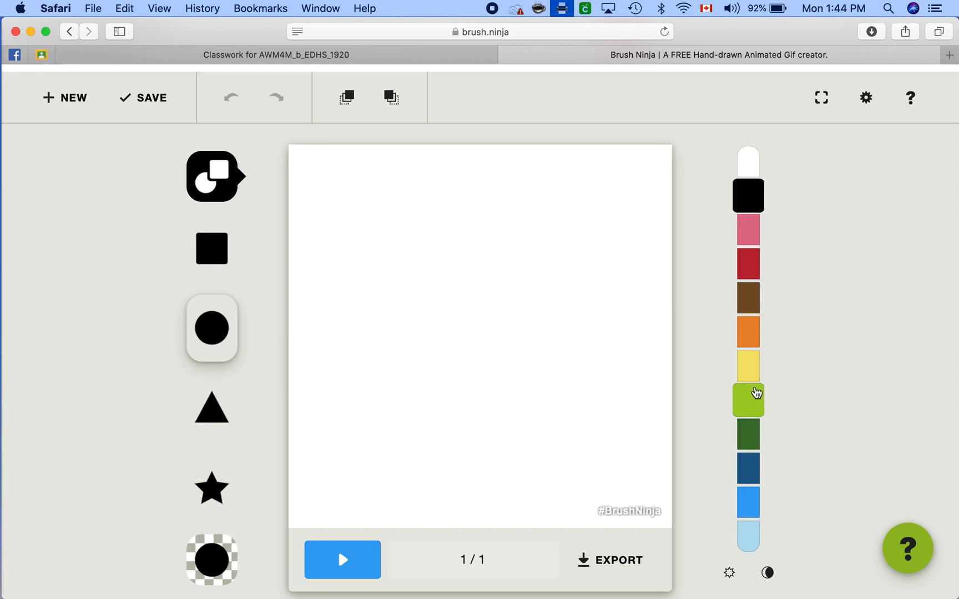
pyautogui.scroll(-1, 754, 508)
pyautogui.scroll(1, 752, 505)
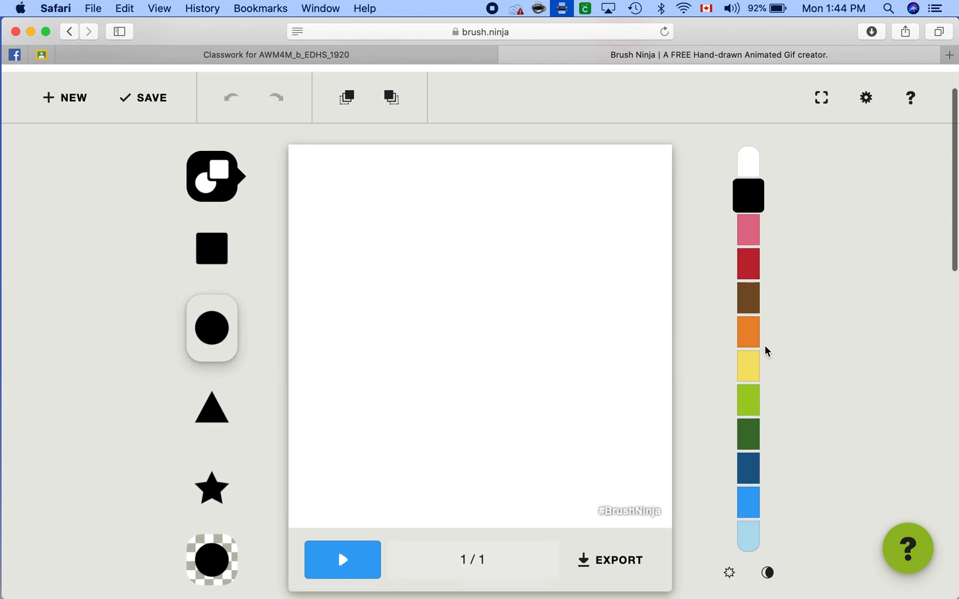
pyautogui.click(759, 264)
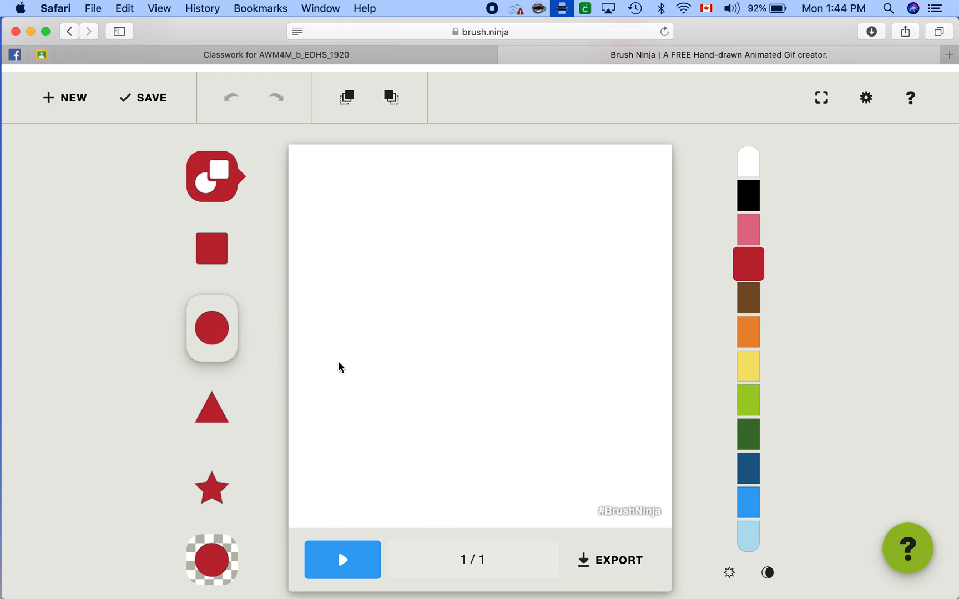
pyautogui.moveTo(330, 361)
pyautogui.mouseDown()
pyautogui.moveTo(364, 417)
pyautogui.moveTo(415, 444)
pyautogui.mouseUp()
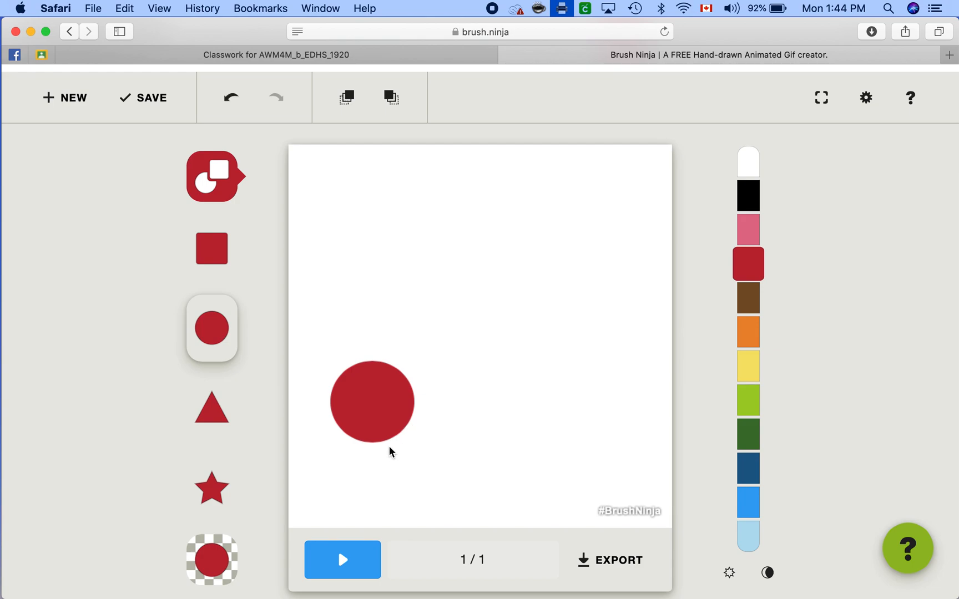
# Try adding a pink star shape over the red circle, undoing each attempt
pyautogui.click(222, 488)
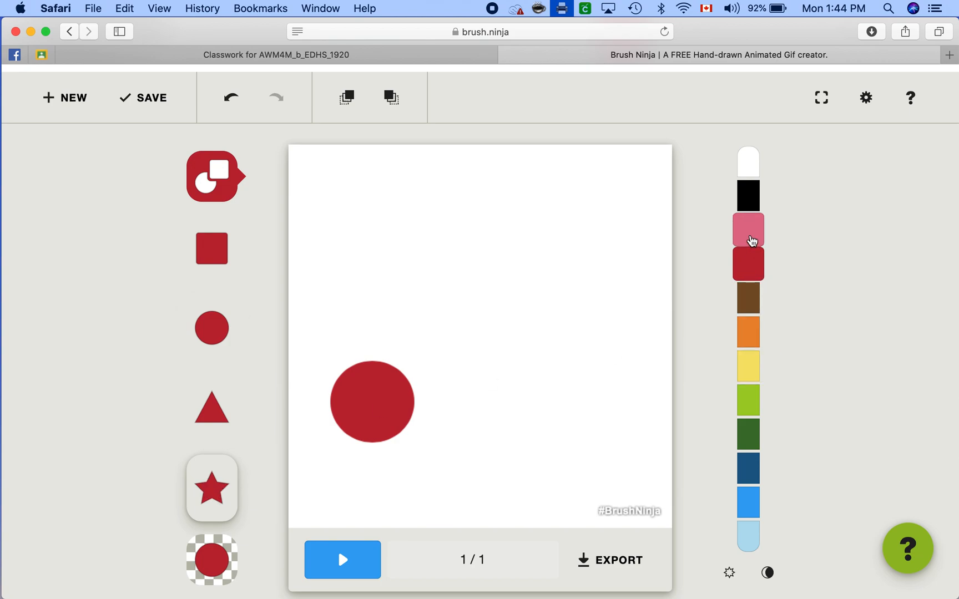
pyautogui.click(749, 239)
pyautogui.moveTo(358, 387); pyautogui.dragTo(382, 432)
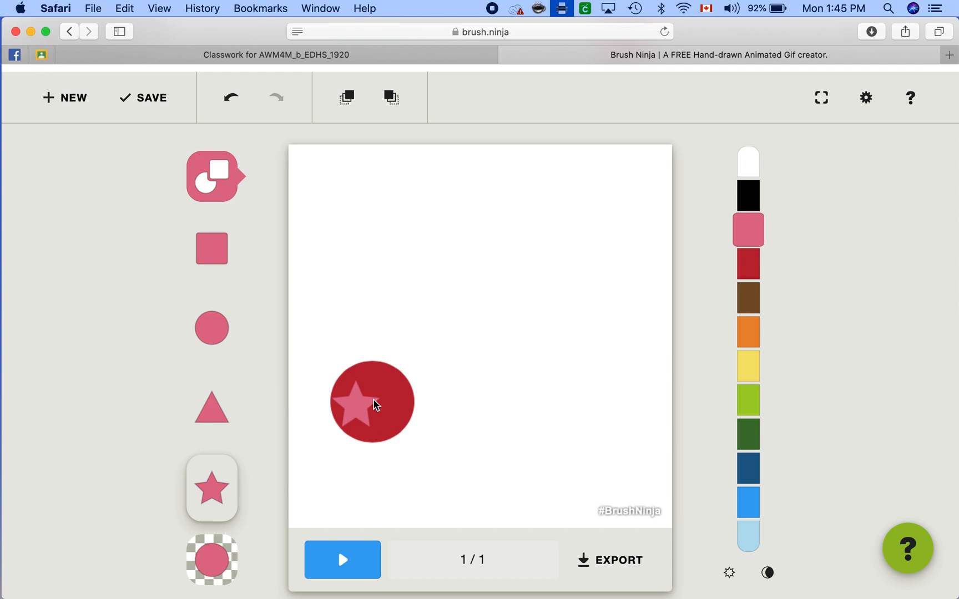
pyautogui.click(231, 101)
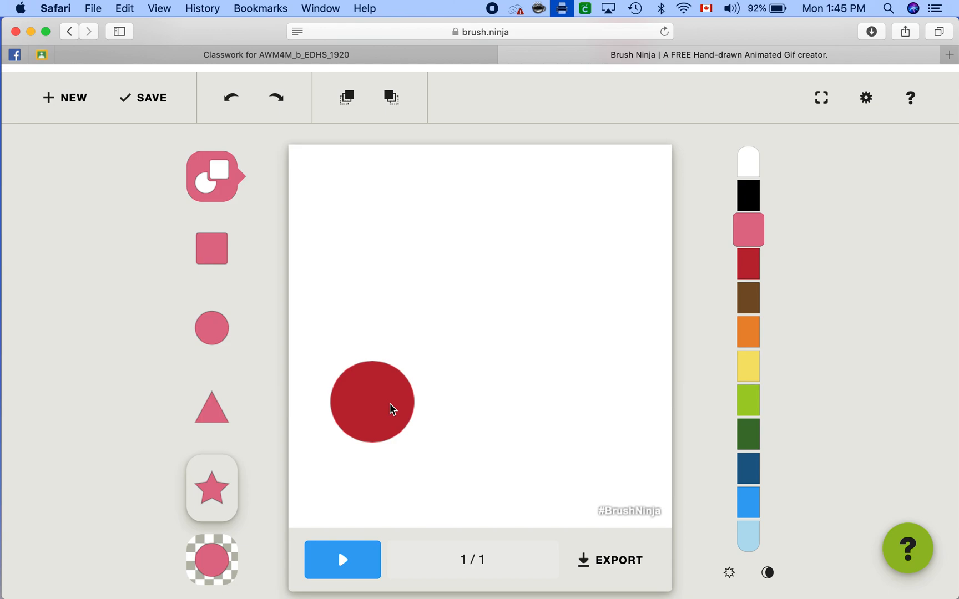
pyautogui.moveTo(389, 413); pyautogui.dragTo(389, 467)
pyautogui.click(231, 98)
# Undo the red circle and draw a new solid red one in the lower-left part of the canvas
pyautogui.click(231, 100)
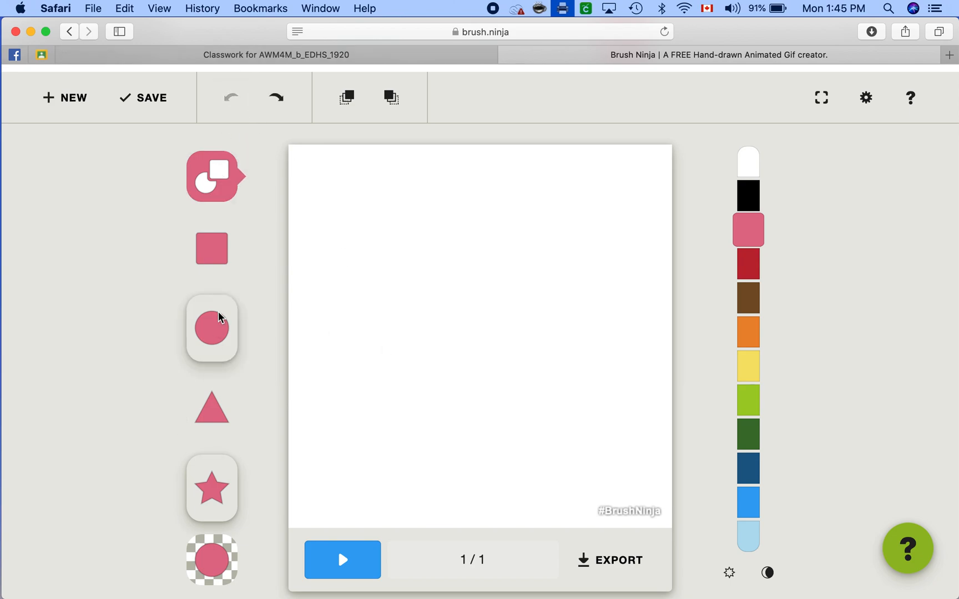
pyautogui.click(749, 264)
pyautogui.moveTo(327, 380); pyautogui.dragTo(412, 464)
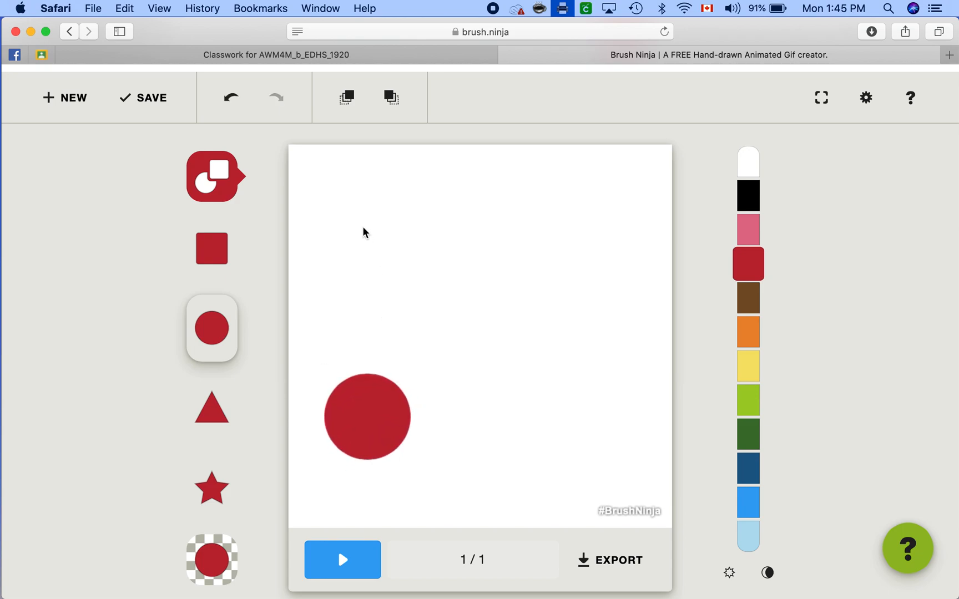
# Scale the red circle down slightly and move it to the upper part of the canvas, just left of centre
pyautogui.click(221, 182)
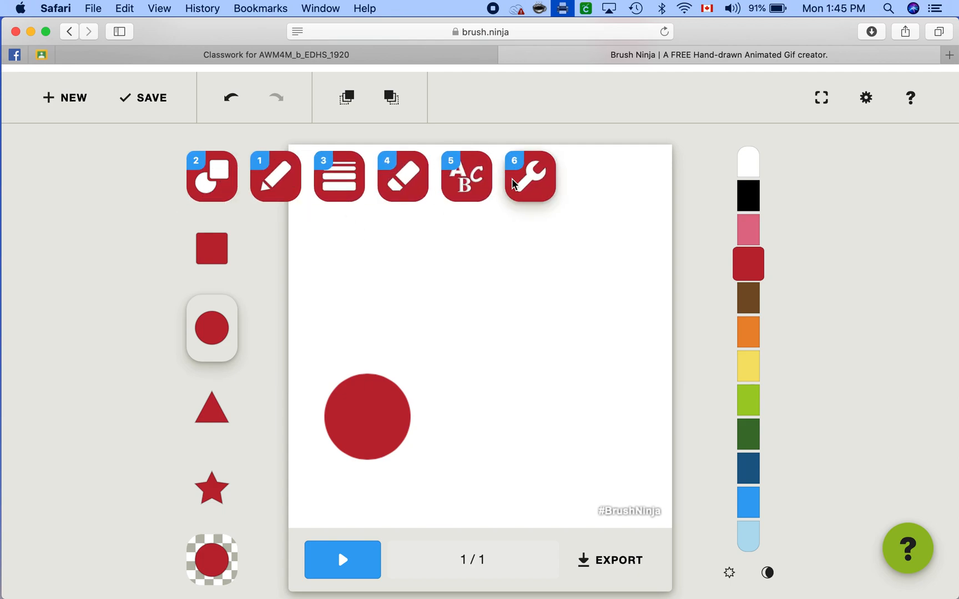
pyautogui.click(541, 186)
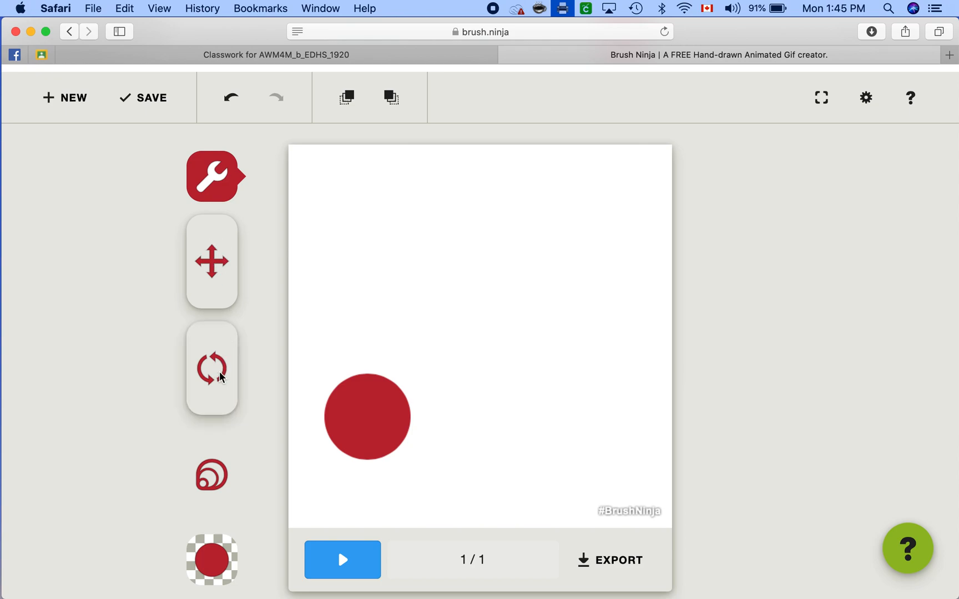
pyautogui.click(218, 479)
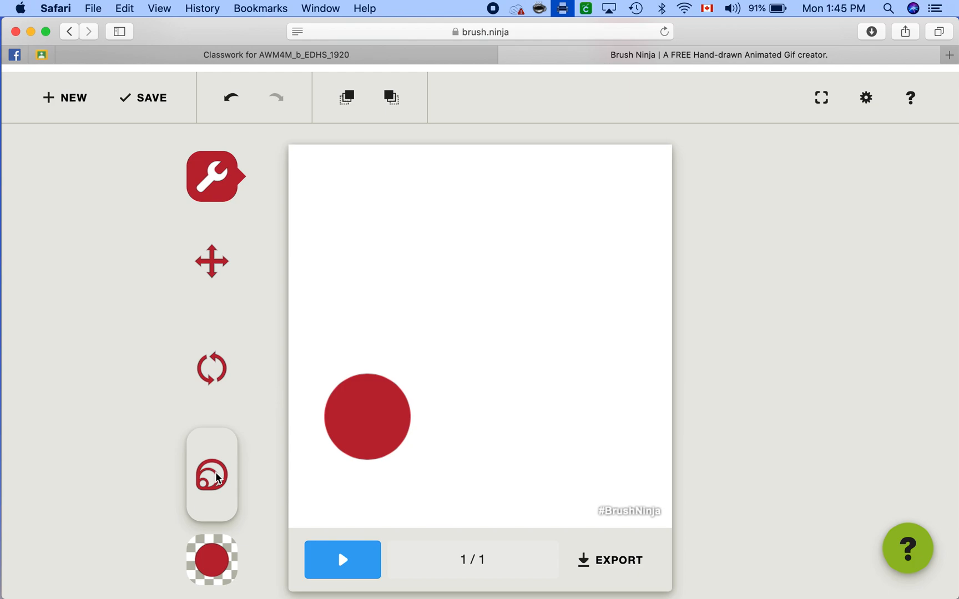
pyautogui.scroll(-3, 218, 478)
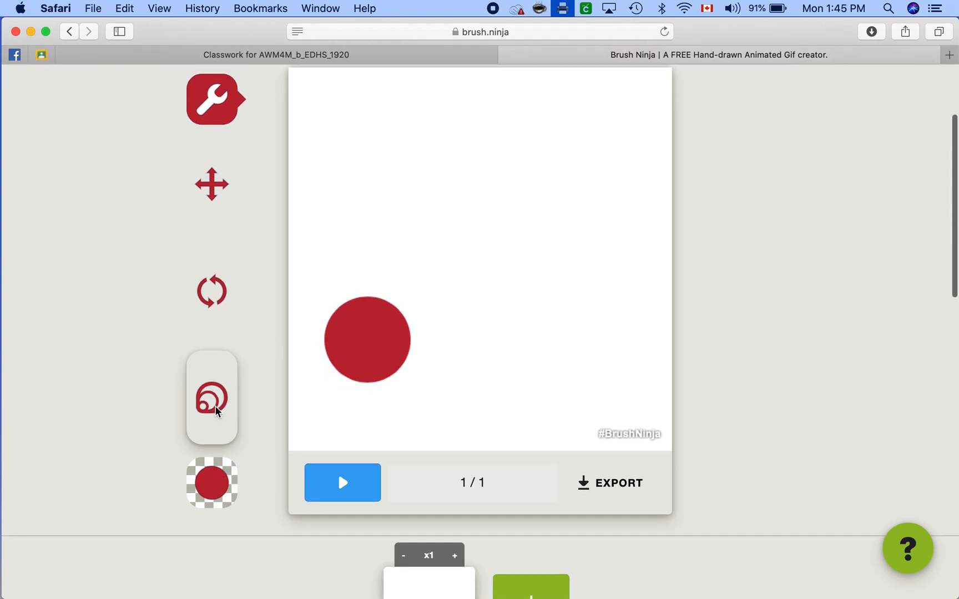
pyautogui.moveTo(360, 350); pyautogui.dragTo(444, 377)
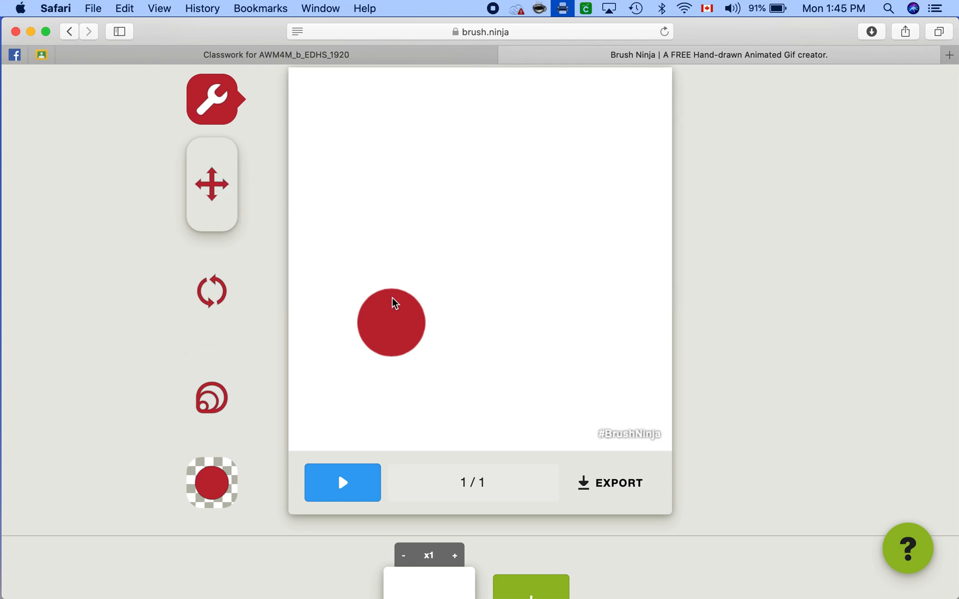
pyautogui.moveTo(407, 322); pyautogui.dragTo(451, 144)
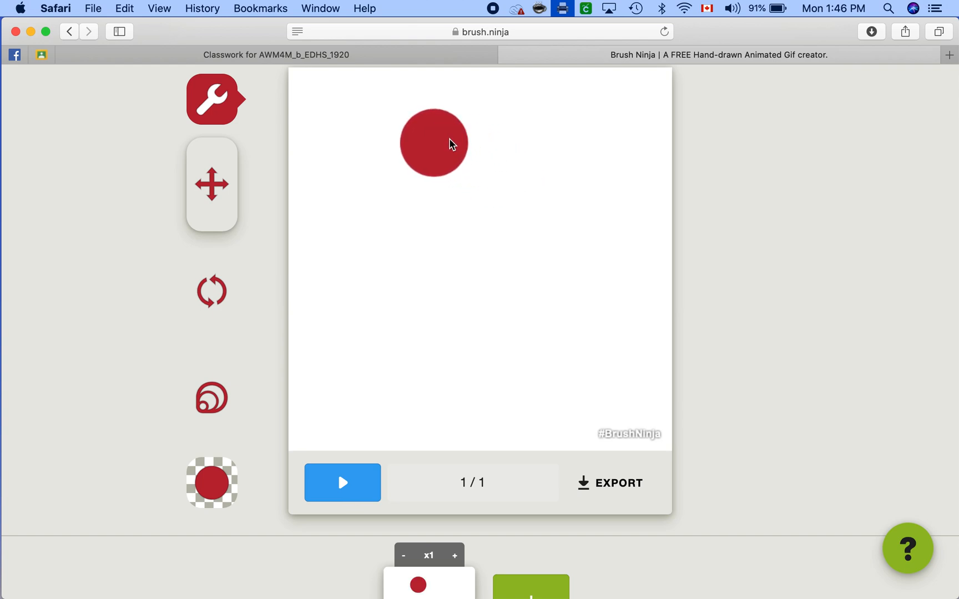
# Duplicate the red circle frame to make a second animation frame
pyautogui.scroll(-5, 539, 480)
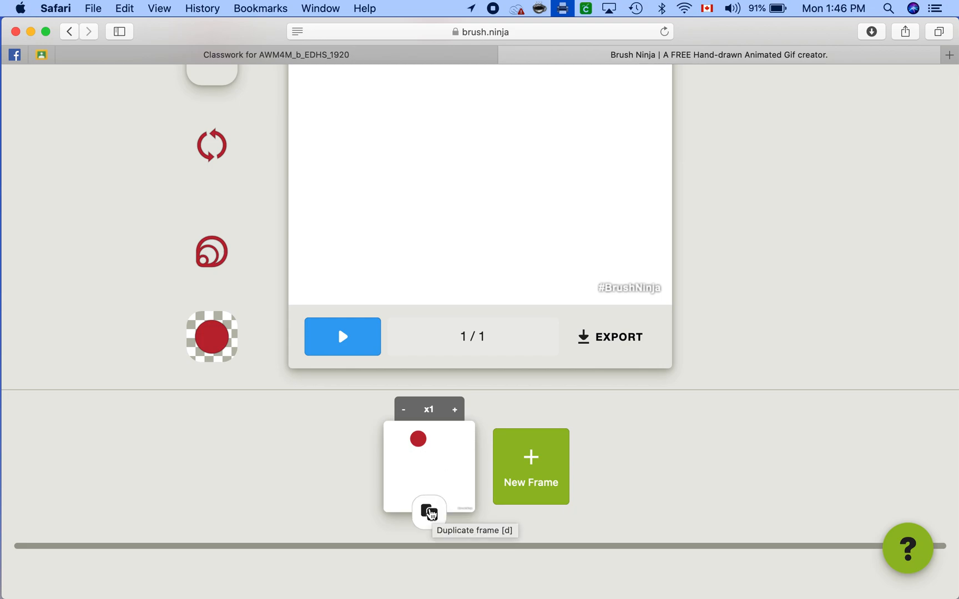
pyautogui.click(427, 514)
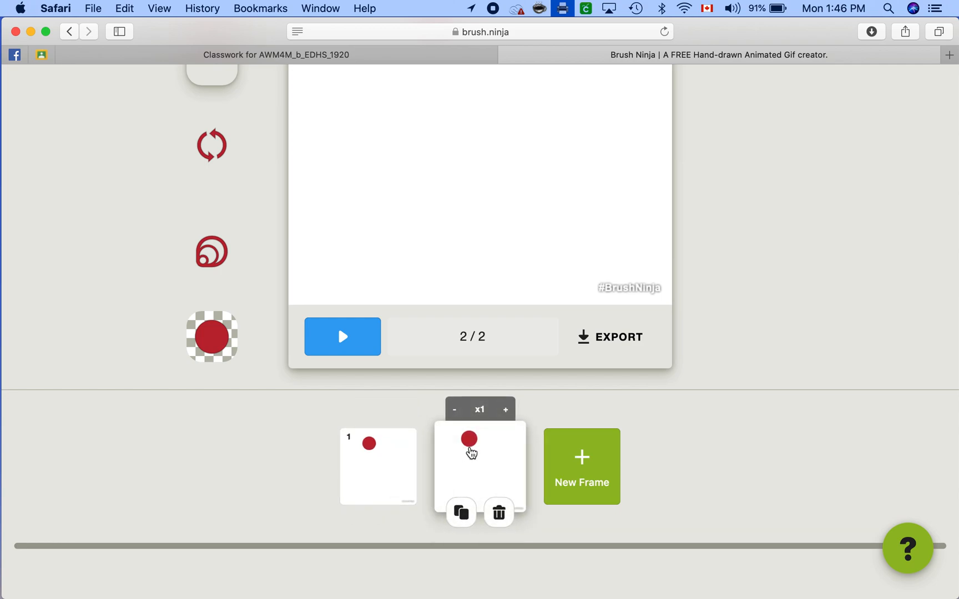
pyautogui.scroll(5, 476, 448)
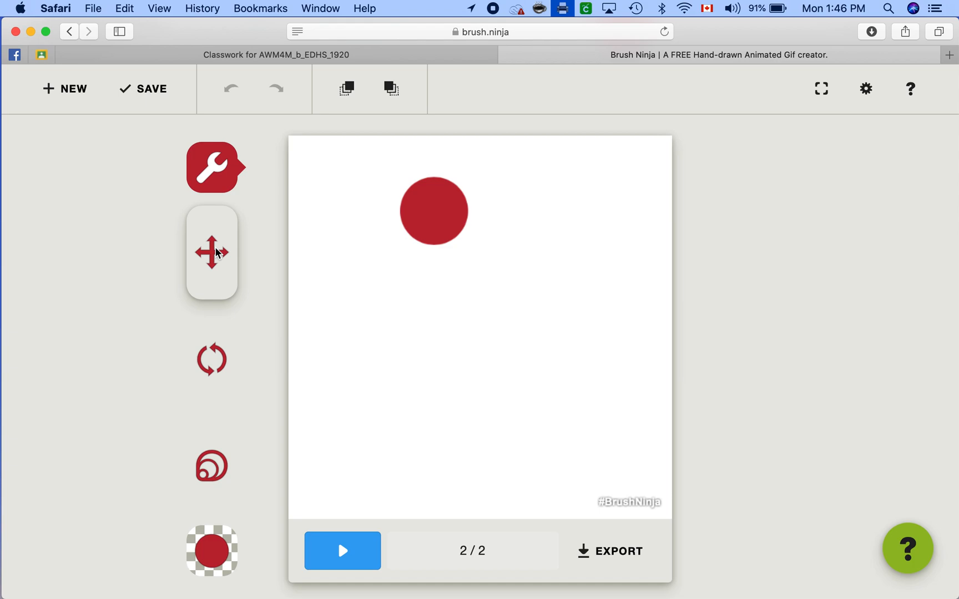
# Move frame 2's red circle slightly down and right, duplicate the frame as frame 3 and shift its circle further the same way
pyautogui.moveTo(448, 232); pyautogui.dragTo(454, 246)
pyautogui.scroll(-3, 453, 247)
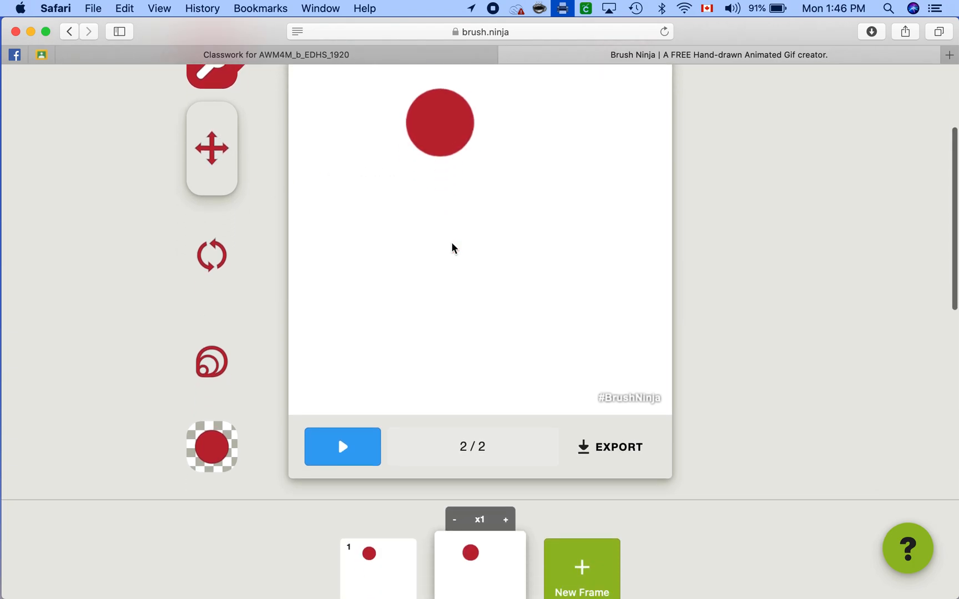
pyautogui.scroll(-3, 452, 248)
pyautogui.click(462, 514)
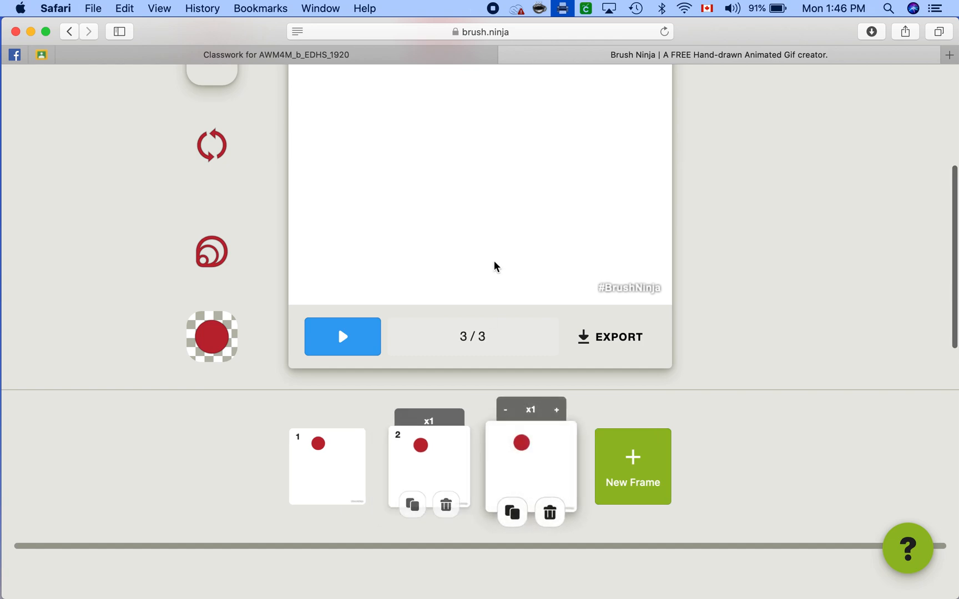
pyautogui.scroll(5, 495, 266)
pyautogui.moveTo(457, 225); pyautogui.dragTo(465, 248)
# Duplicate frame 3 as frame 4 and move its circle slightly further down and to the right
pyautogui.scroll(-5, 464, 248)
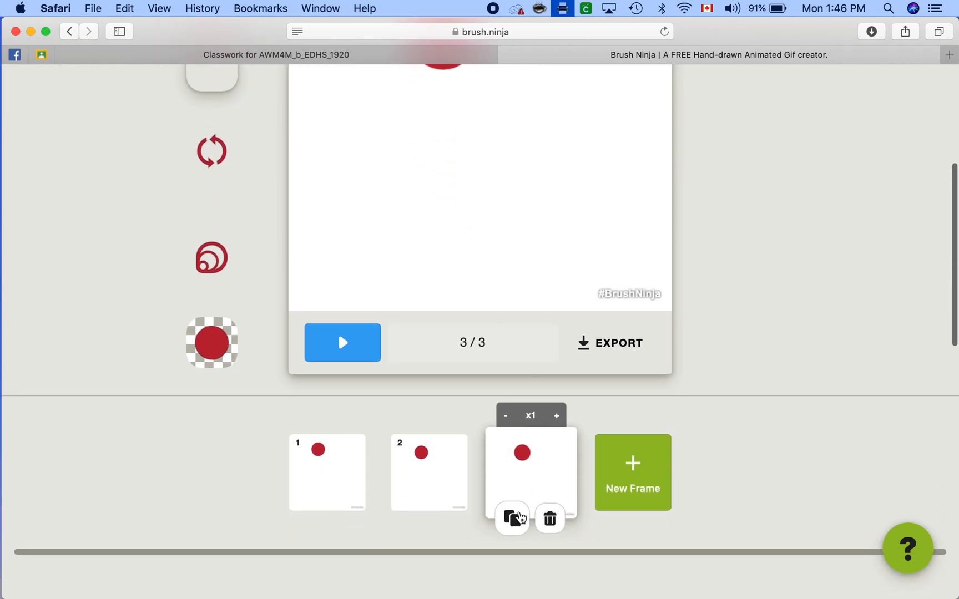
pyautogui.click(513, 517)
pyautogui.scroll(3, 531, 206)
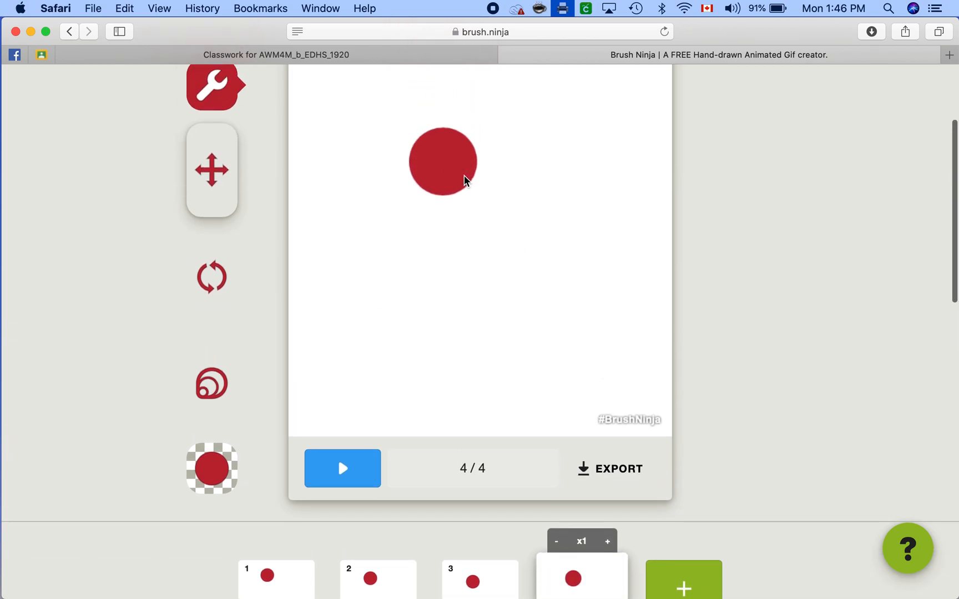
pyautogui.moveTo(465, 180); pyautogui.dragTo(472, 199)
# Duplicate frame 4 as frame 5 and move its circle a little further down and right
pyautogui.scroll(-5, 471, 199)
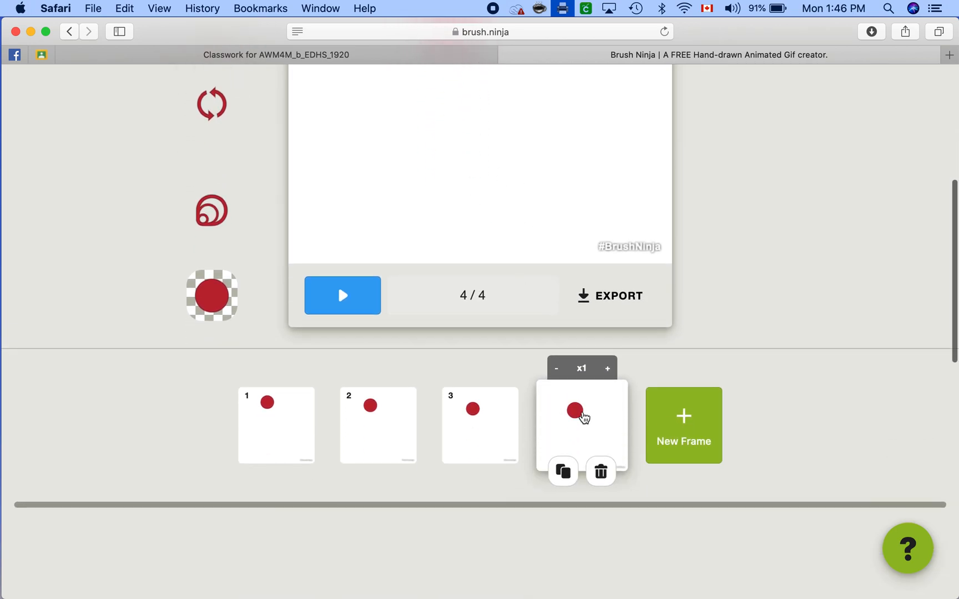
pyautogui.click(563, 471)
pyautogui.scroll(3, 544, 165)
pyautogui.moveTo(472, 159); pyautogui.dragTo(481, 190)
# Add frames 6 and 7 by duplicating the latest frame, moving the circle a small step down and right in each
pyautogui.scroll(-2, 481, 190)
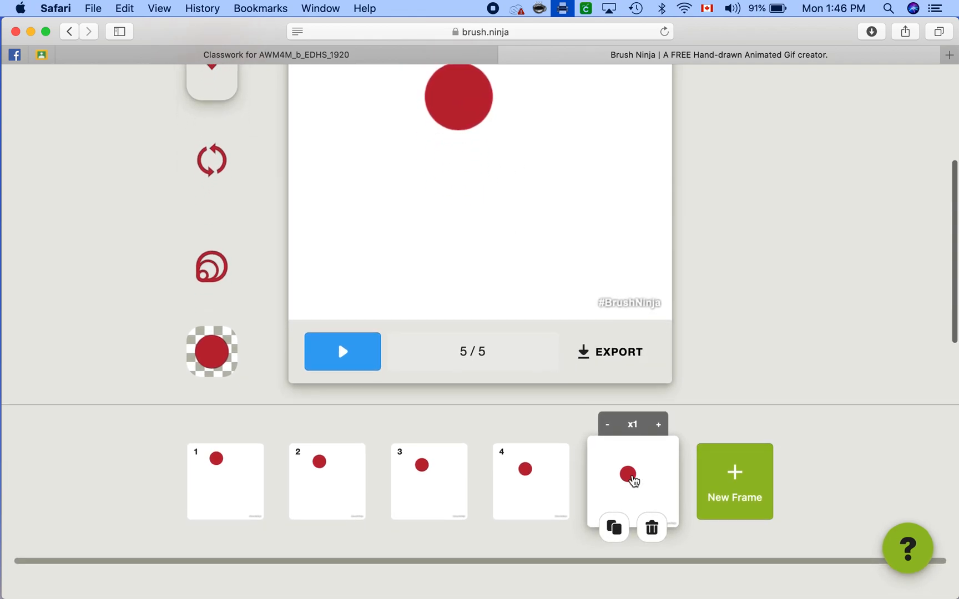
pyautogui.click(614, 527)
pyautogui.moveTo(464, 107); pyautogui.dragTo(471, 123)
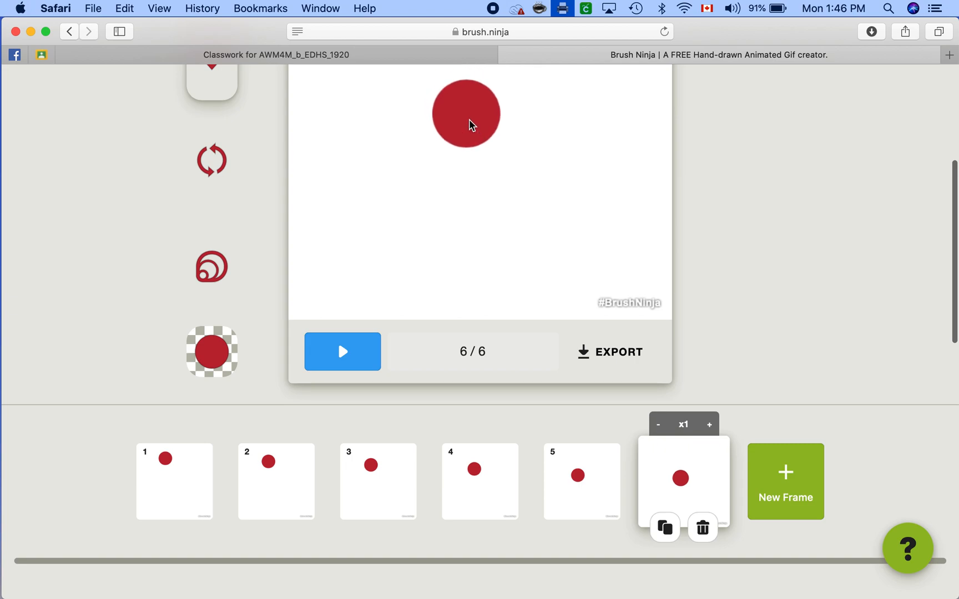
pyautogui.click(666, 529)
pyautogui.moveTo(476, 138); pyautogui.dragTo(509, 199)
# Add frames 8 to 10 as duplicates, continuing the circle's diagonal path down and right past the canvas centre
pyautogui.click(720, 529)
pyautogui.click(710, 528)
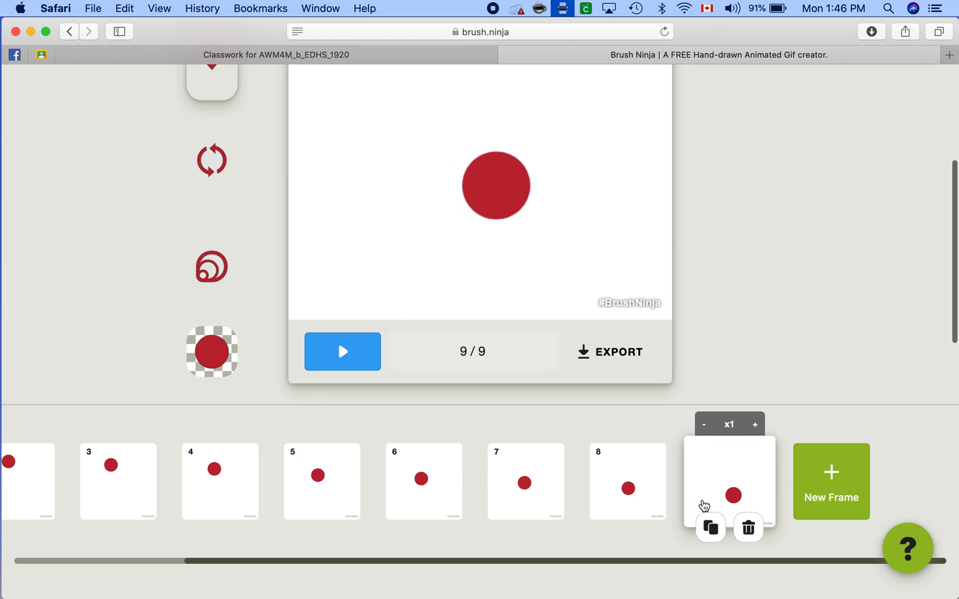
pyautogui.click(710, 528)
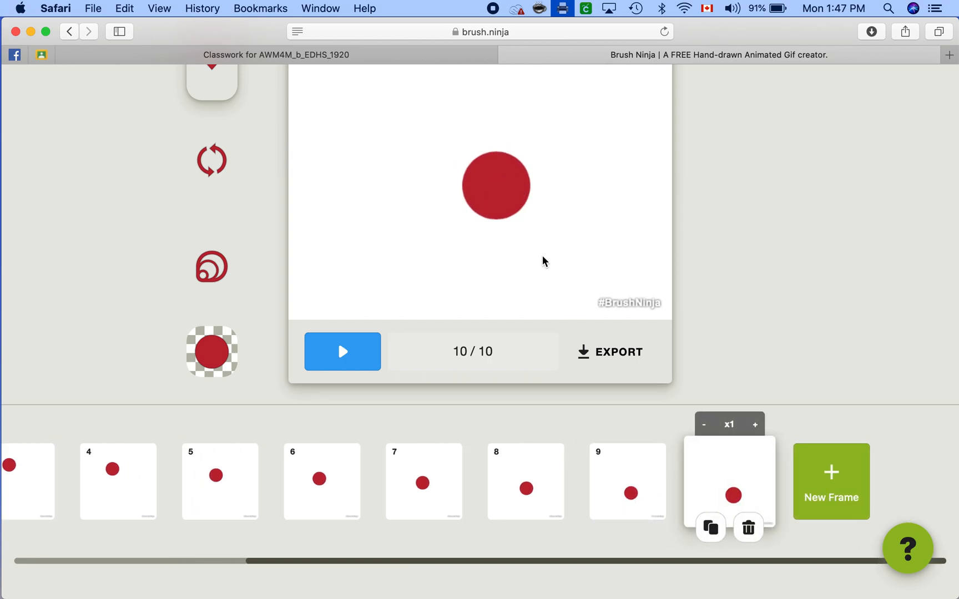
pyautogui.moveTo(505, 206); pyautogui.dragTo(517, 227)
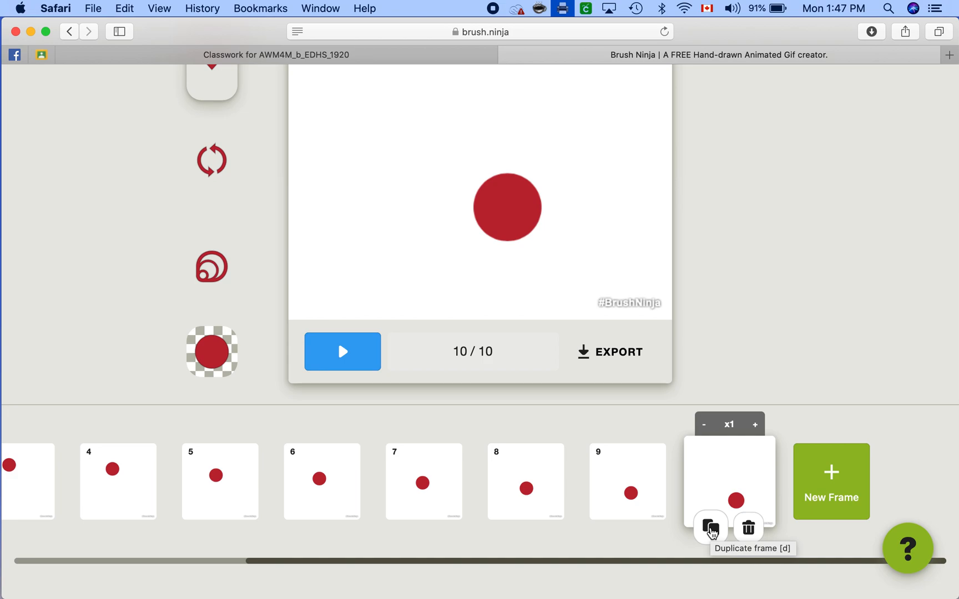
# Add frames 11 to 13 as duplicates, moving the circle down and right until it nears the canvas's bottom edge
pyautogui.click(711, 529)
pyautogui.moveTo(506, 236); pyautogui.dragTo(557, 293)
pyautogui.click(711, 529)
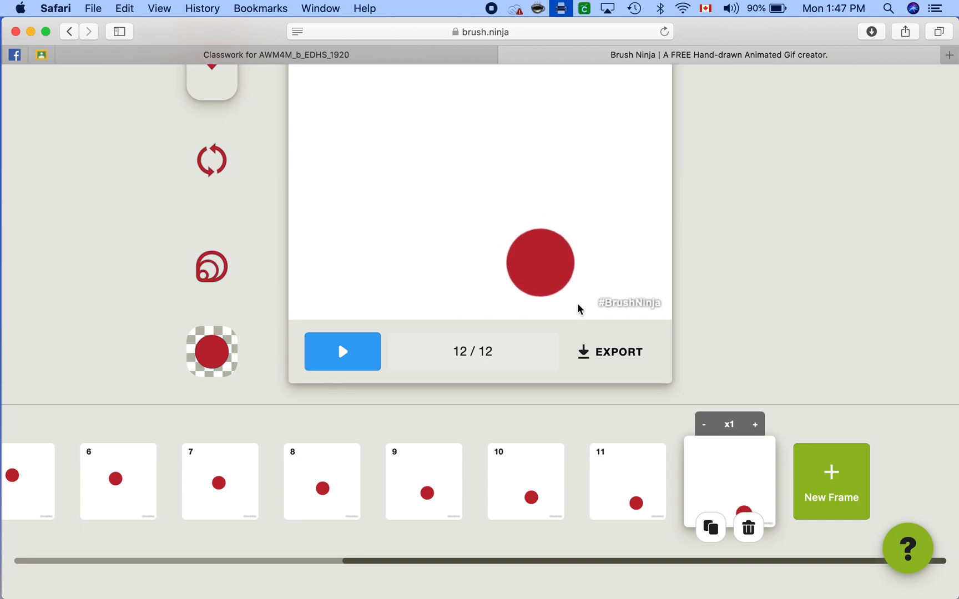
pyautogui.click(712, 527)
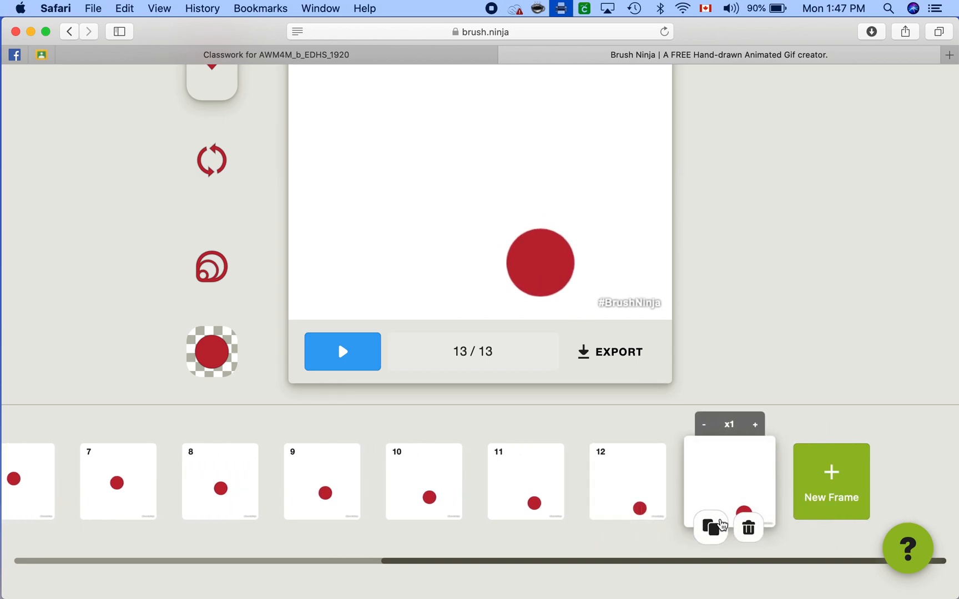
pyautogui.moveTo(560, 278); pyautogui.dragTo(573, 298)
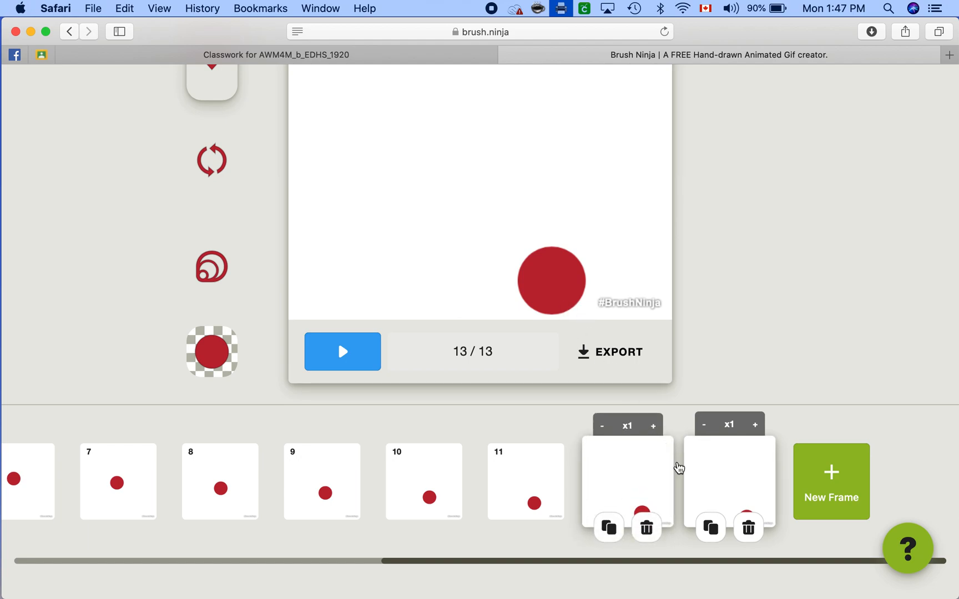
# Add frames 14 to 16 as duplicates, making the circle bounce up and right towards the canvas's right edge
pyautogui.click(711, 528)
pyautogui.moveTo(543, 305); pyautogui.dragTo(569, 220)
pyautogui.click(709, 526)
pyautogui.moveTo(595, 192); pyautogui.dragTo(649, 105)
pyautogui.click(704, 519)
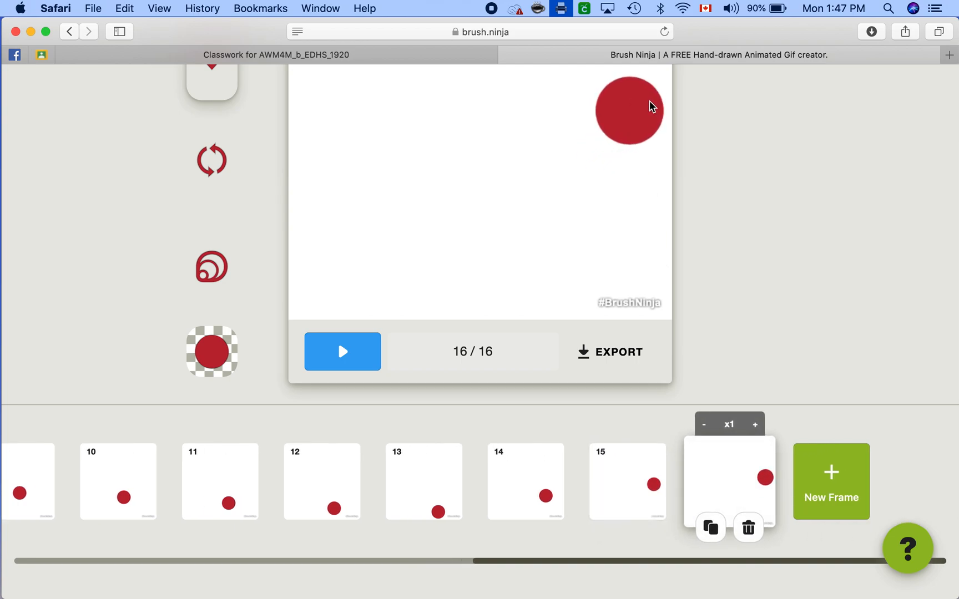
# Duplicate frame 16 as frame 17 and move its circle slightly up, against the canvas's right edge
pyautogui.scroll(4, 650, 106)
pyautogui.scroll(-3, 706, 305)
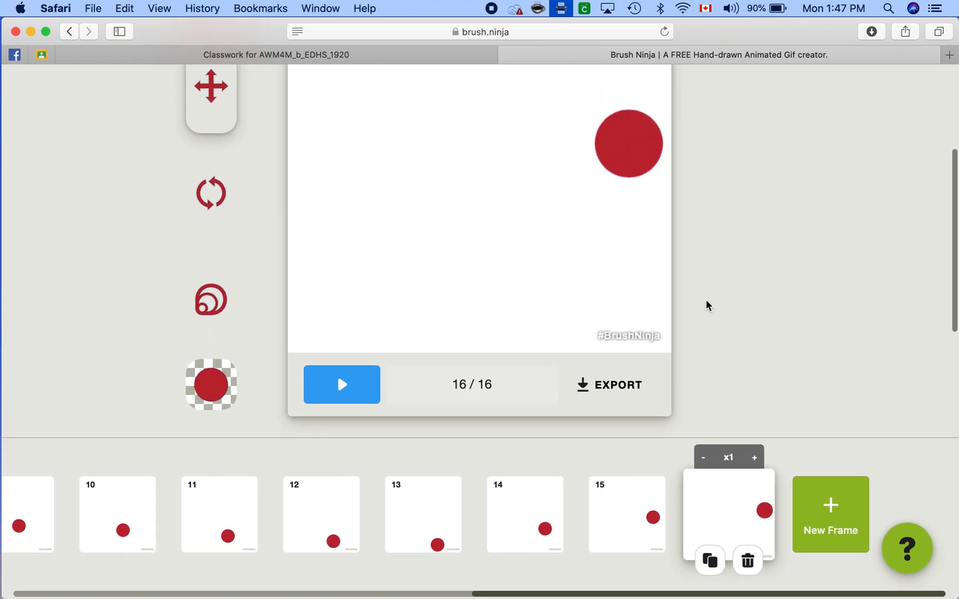
pyautogui.click(710, 560)
pyautogui.scroll(4, 680, 217)
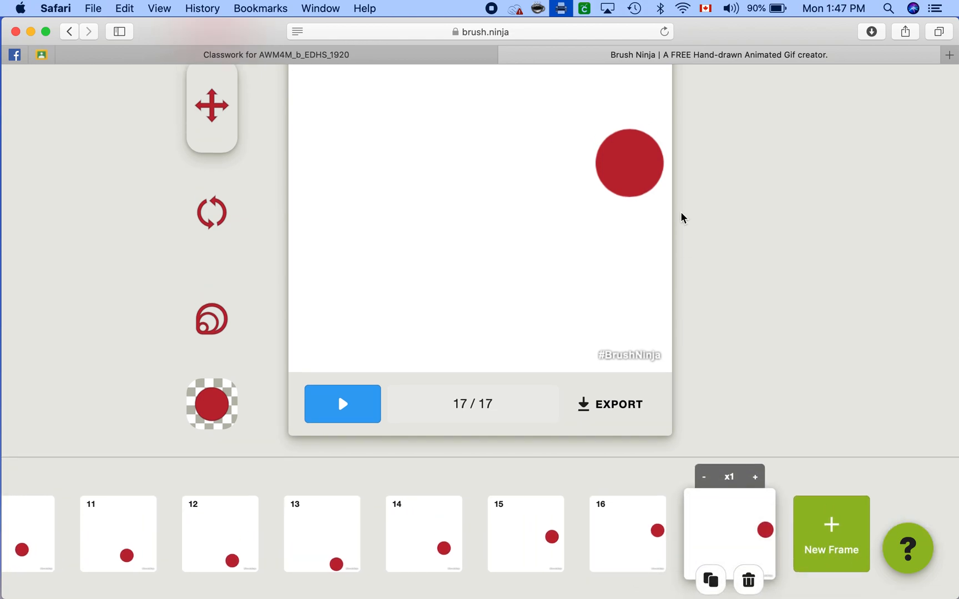
pyautogui.moveTo(645, 235); pyautogui.dragTo(653, 208)
# Duplicate frame 17 as frame 18 and move its circle up and left, away from the canvas's right edge
pyautogui.scroll(-2, 652, 208)
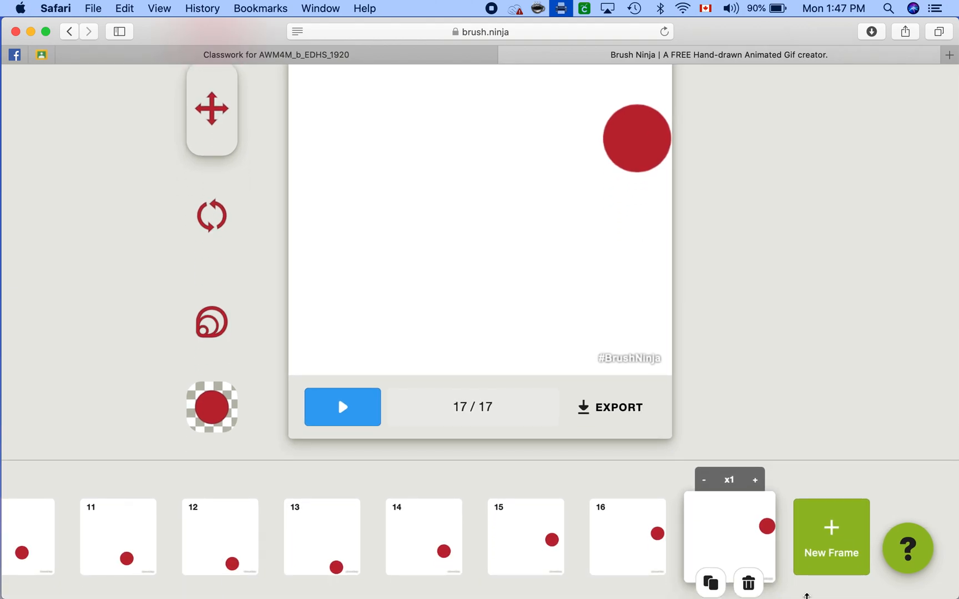
pyautogui.click(717, 584)
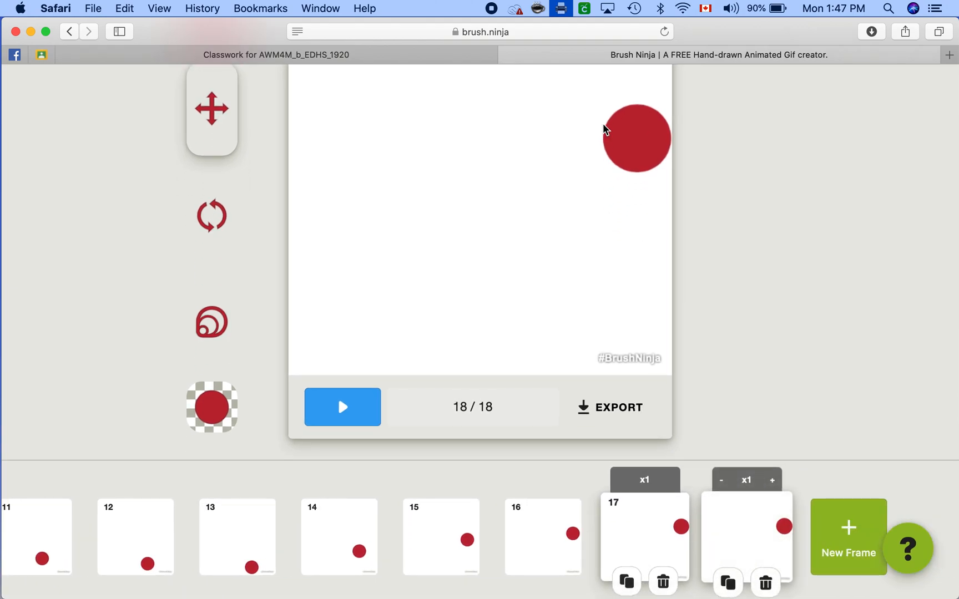
pyautogui.moveTo(627, 141); pyautogui.dragTo(552, 100)
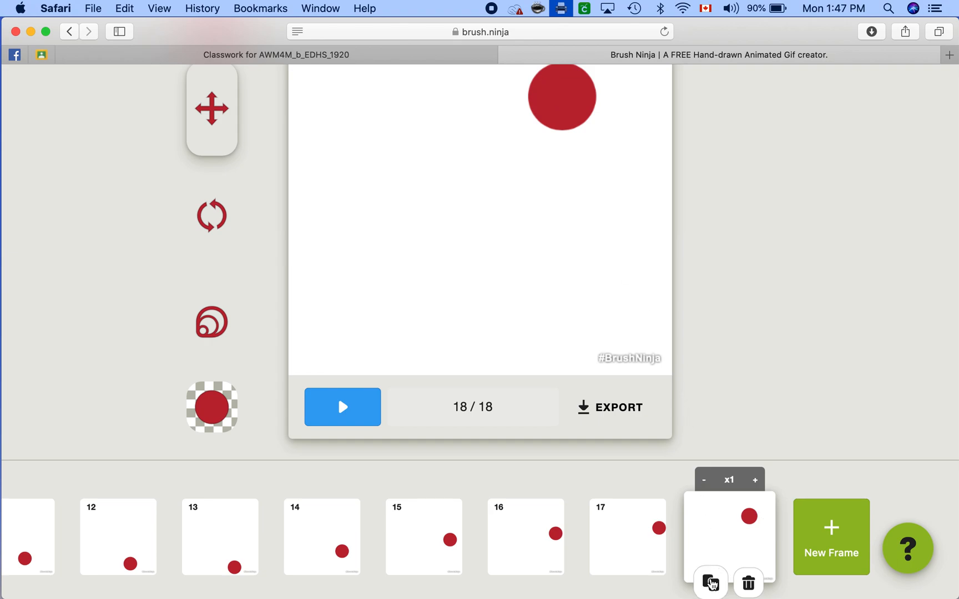
# Duplicate frame 18 as frame 19, scale its circle up and move the enlarged circle slightly down and left
pyautogui.click(711, 583)
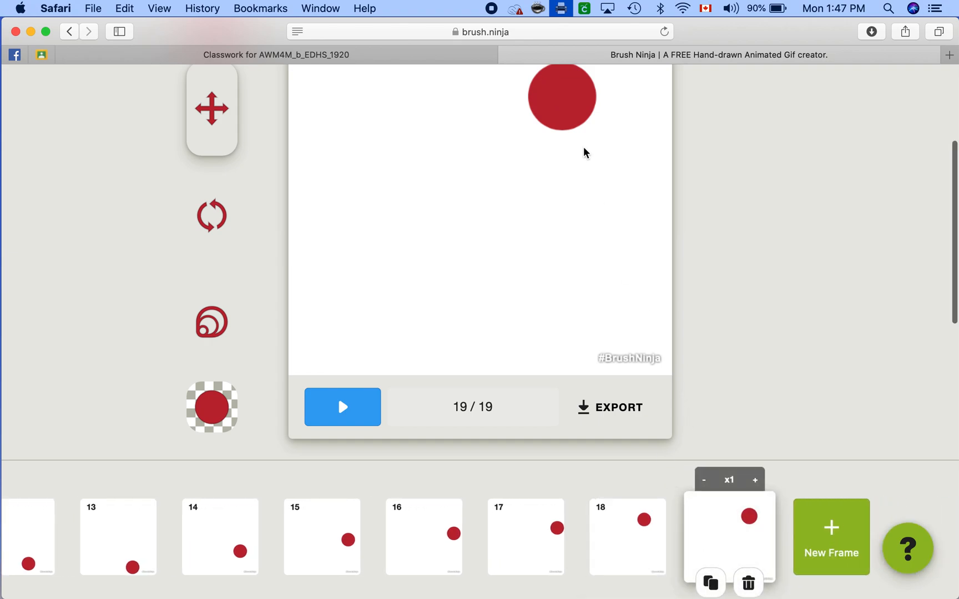
pyautogui.scroll(3, 583, 149)
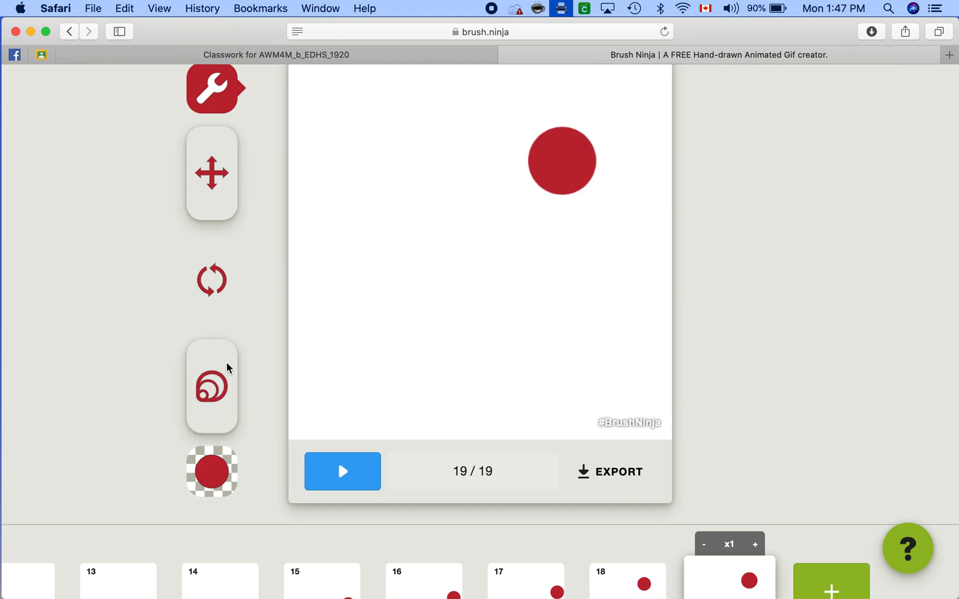
pyautogui.click(217, 380)
pyautogui.moveTo(573, 168)
pyautogui.mouseDown()
pyautogui.moveTo(573, 159)
pyautogui.moveTo(607, 149)
pyautogui.moveTo(586, 173)
pyautogui.moveTo(609, 161)
pyautogui.mouseUp()
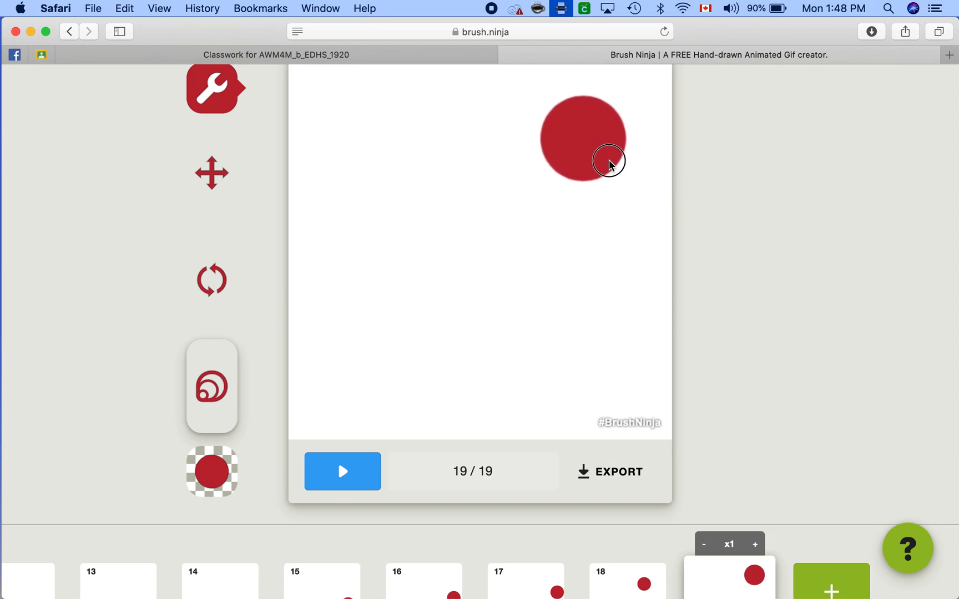
pyautogui.click(204, 111)
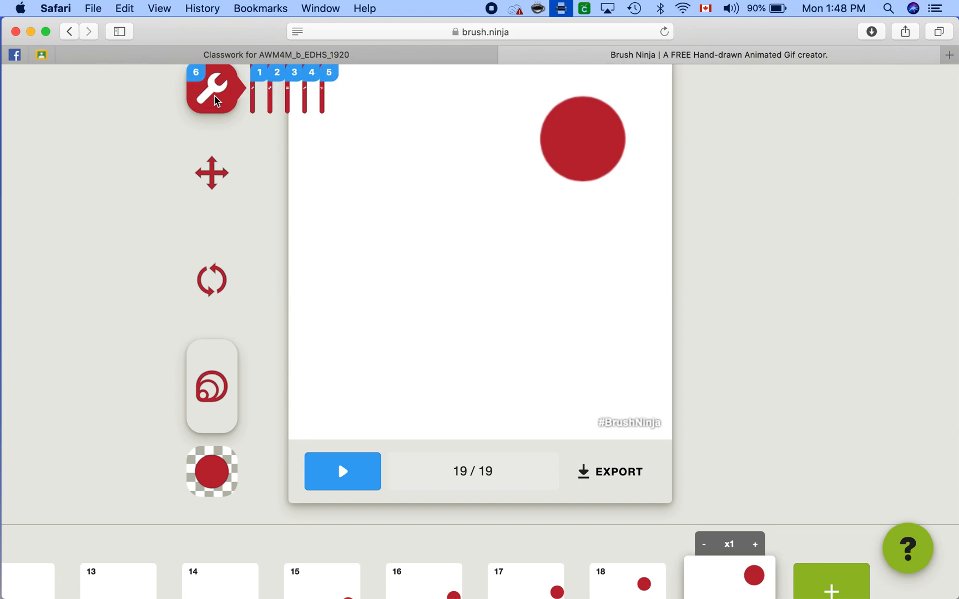
pyautogui.click(200, 203)
pyautogui.moveTo(578, 147); pyautogui.dragTo(559, 168)
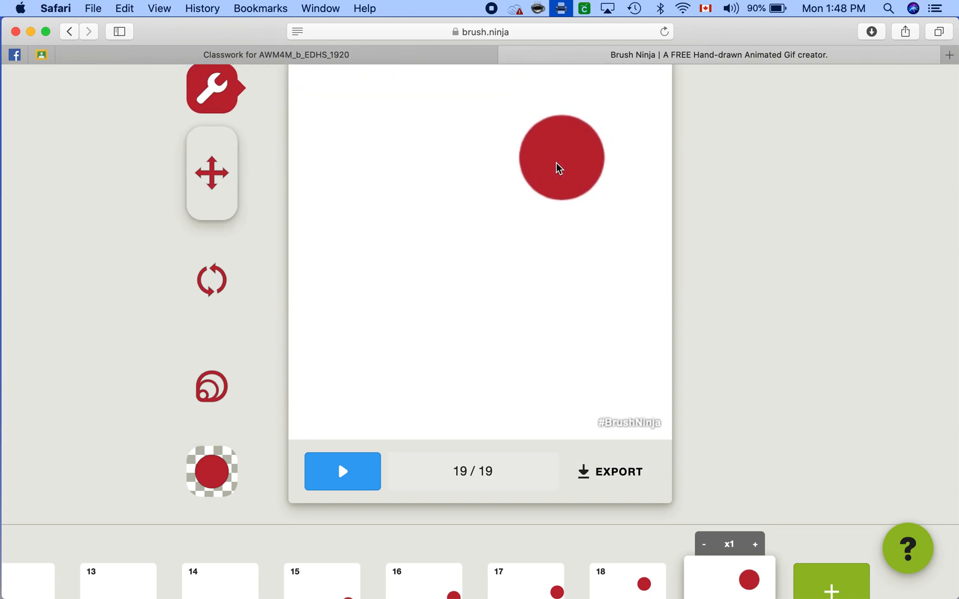
# Duplicate frame 19 as frame 20, shift its circle slightly left and scale it up further
pyautogui.scroll(-3, 621, 552)
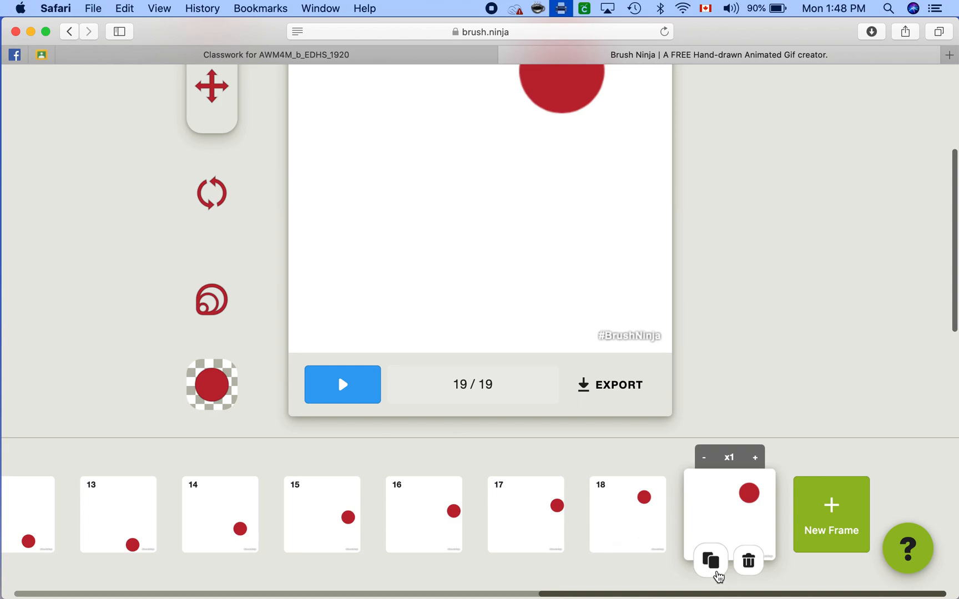
pyautogui.click(719, 575)
pyautogui.scroll(3, 594, 308)
pyautogui.moveTo(559, 170); pyautogui.dragTo(577, 183)
pyautogui.click(220, 374)
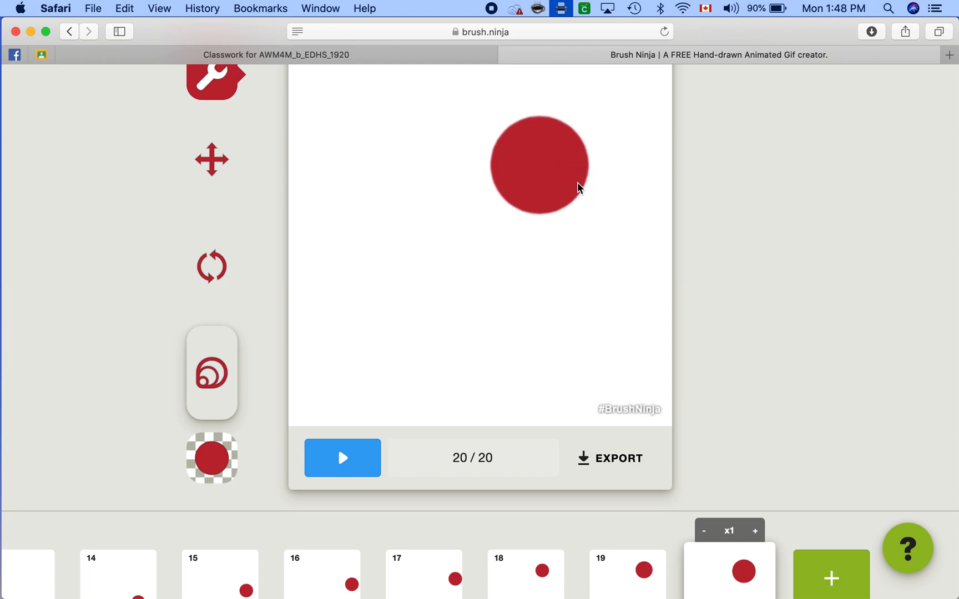
# Play the 20-frame animation to check the circle's motion and stop the playback
pyautogui.scroll(-2, 658, 337)
pyautogui.scroll(5, 499, 271)
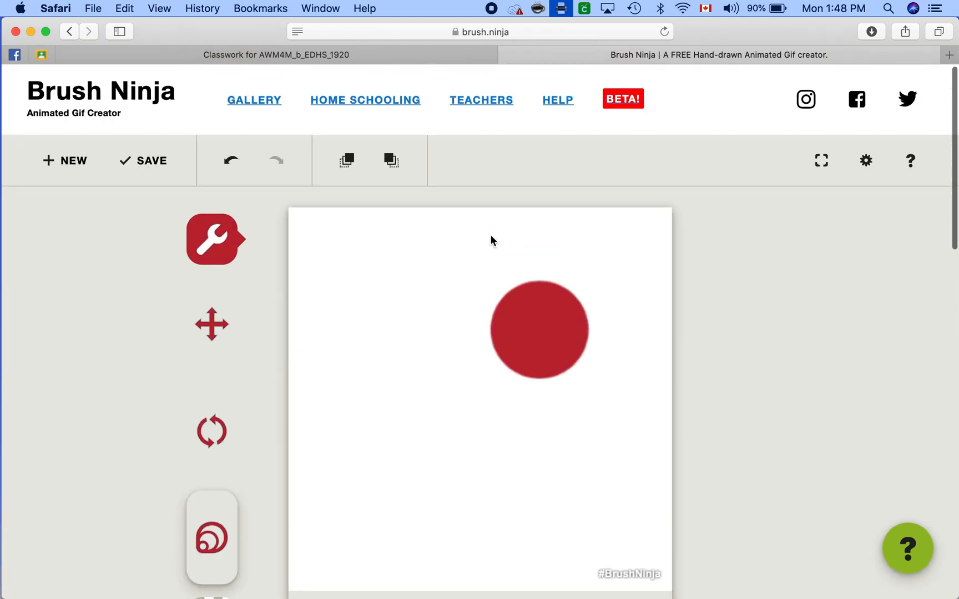
pyautogui.scroll(-5, 489, 373)
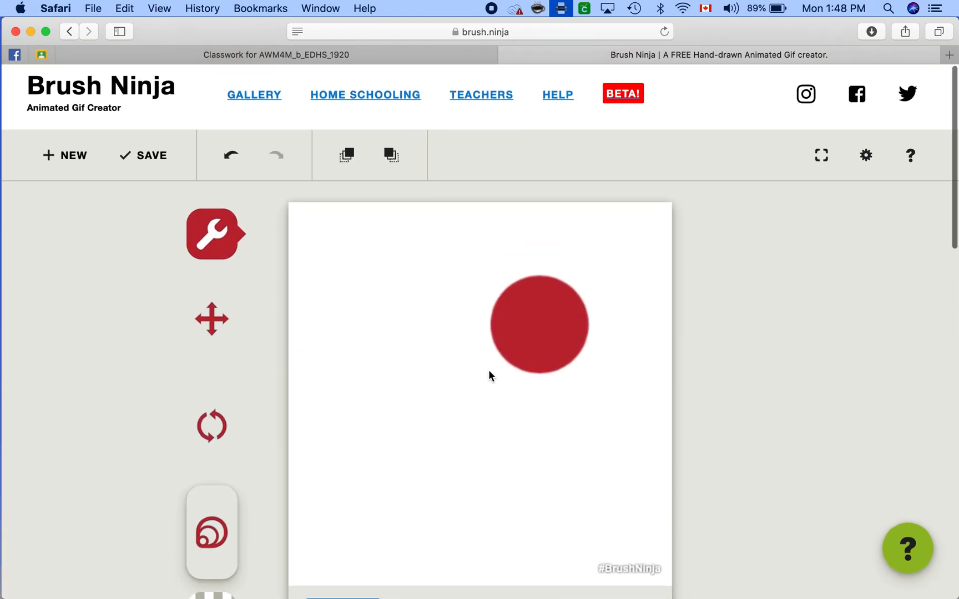
pyautogui.scroll(2, 410, 417)
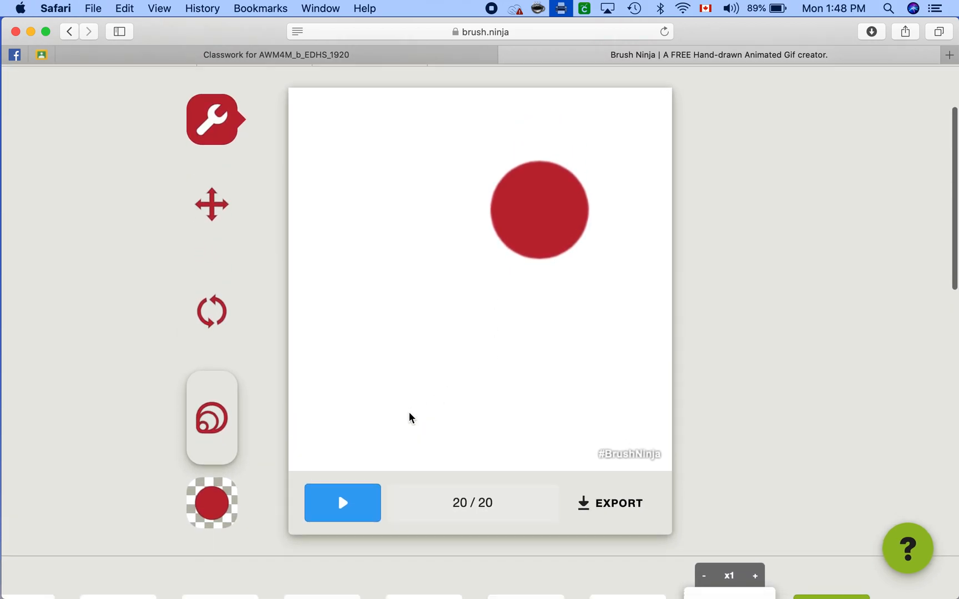
pyautogui.scroll(-3, 410, 417)
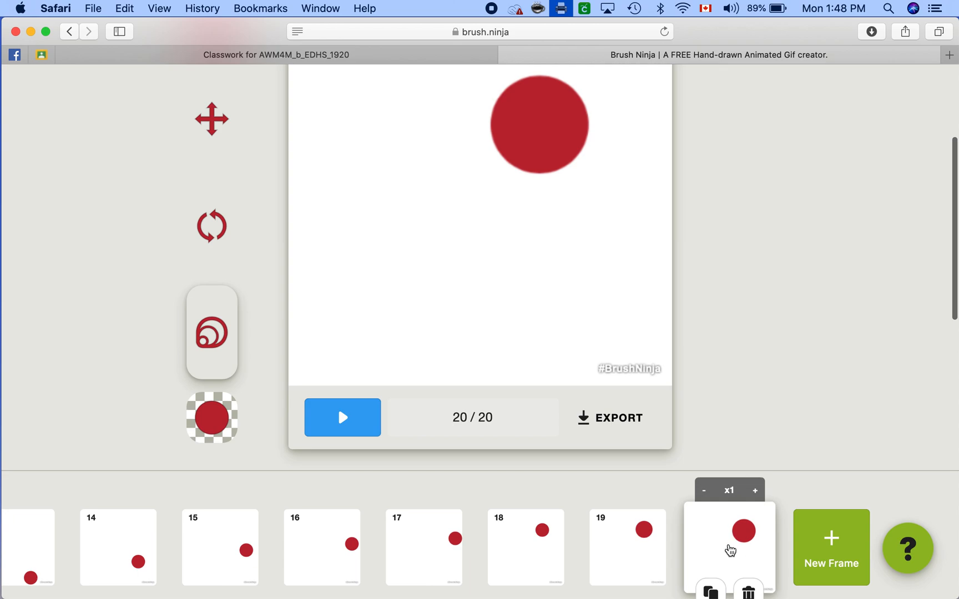
pyautogui.scroll(4, 729, 549)
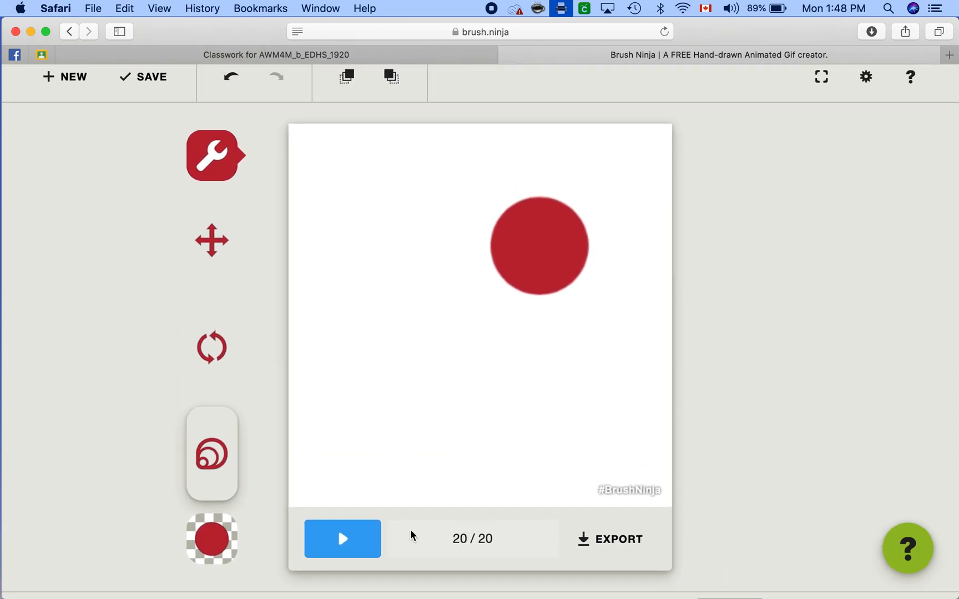
pyautogui.click(340, 536)
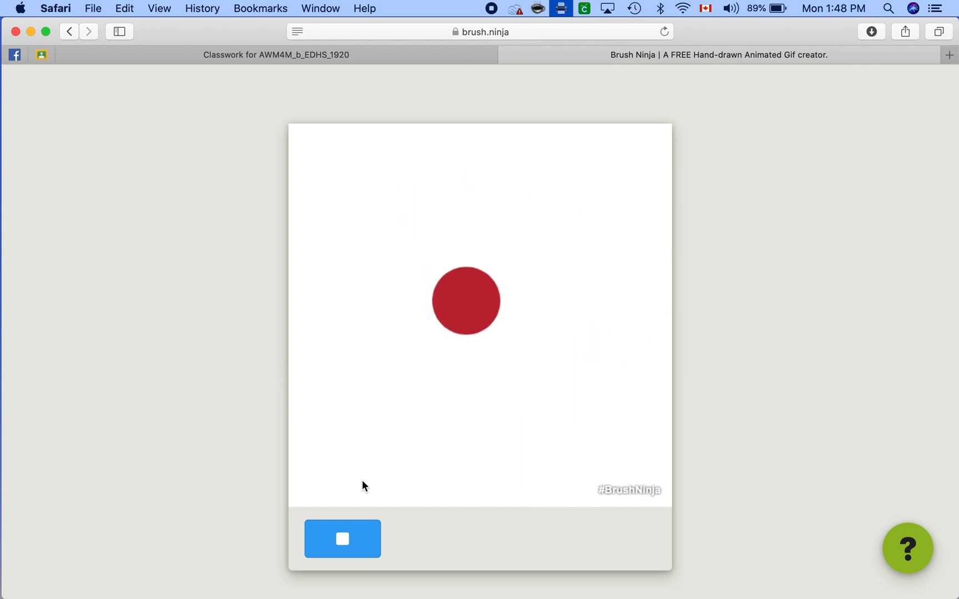
pyautogui.click(344, 549)
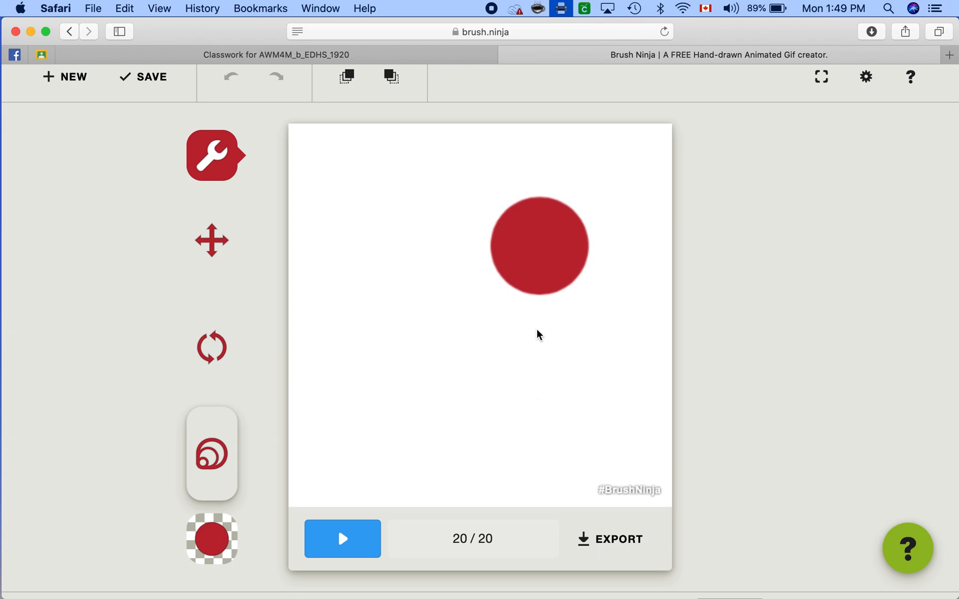
# Export the animation as an animated GIF, save the generated file and allow downloads from brush.ninja
pyautogui.scroll(-2, 542, 386)
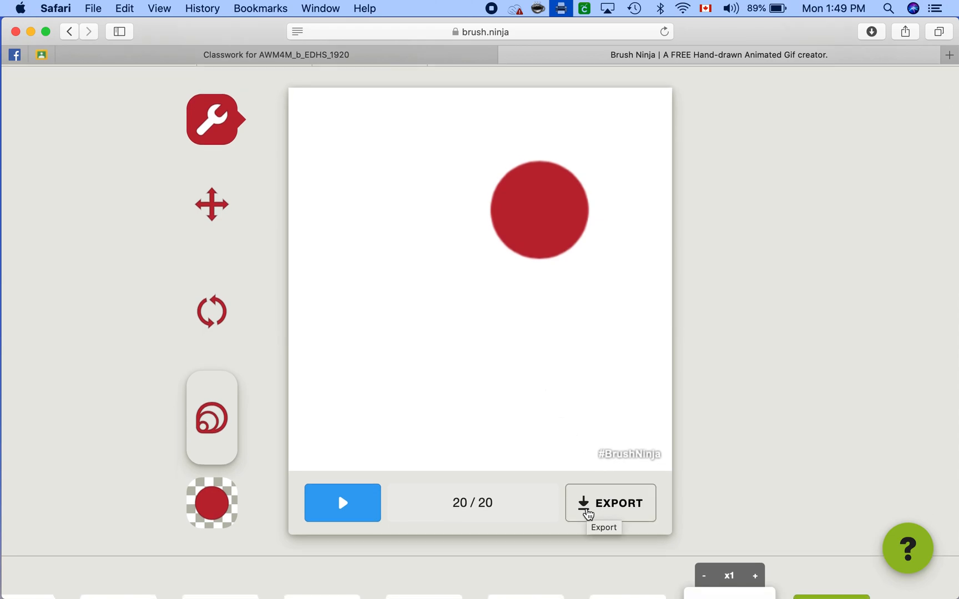
pyautogui.click(589, 512)
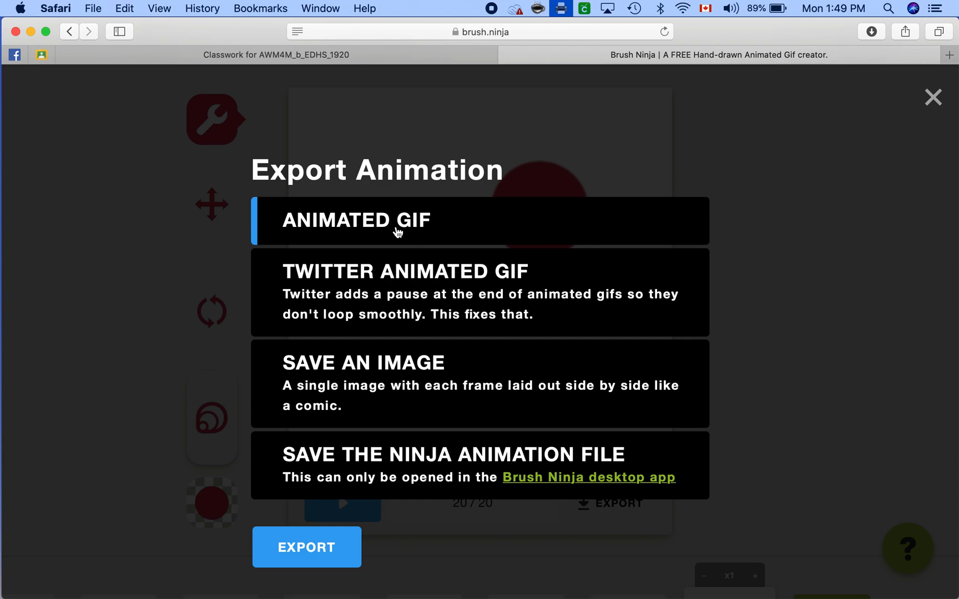
pyautogui.click(287, 549)
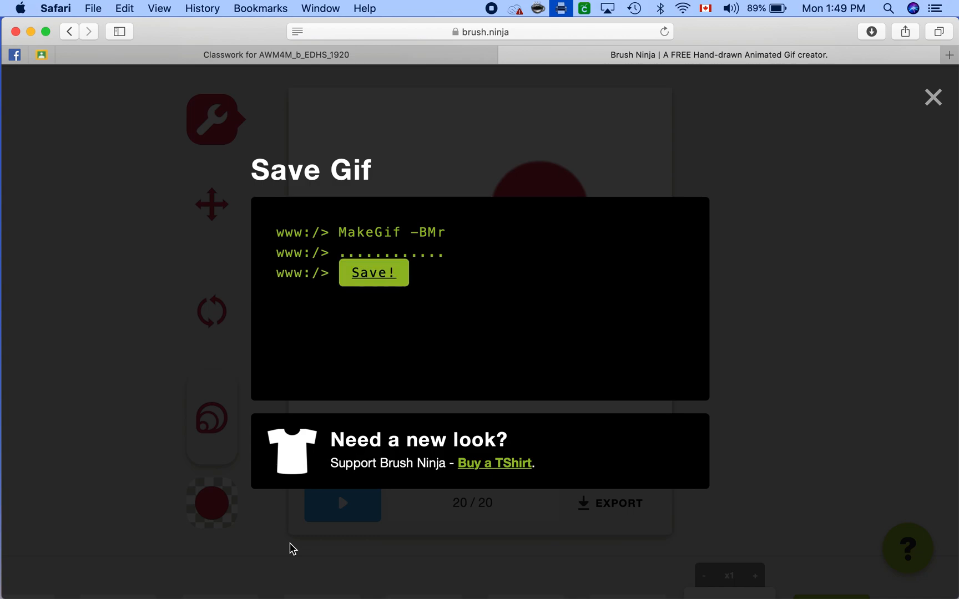
pyautogui.click(361, 281)
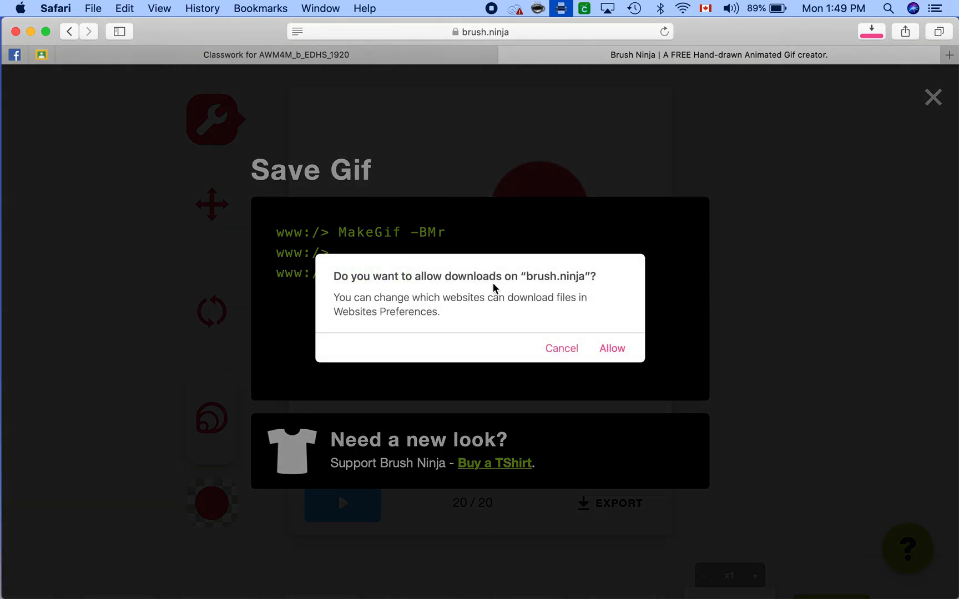
pyautogui.click(620, 354)
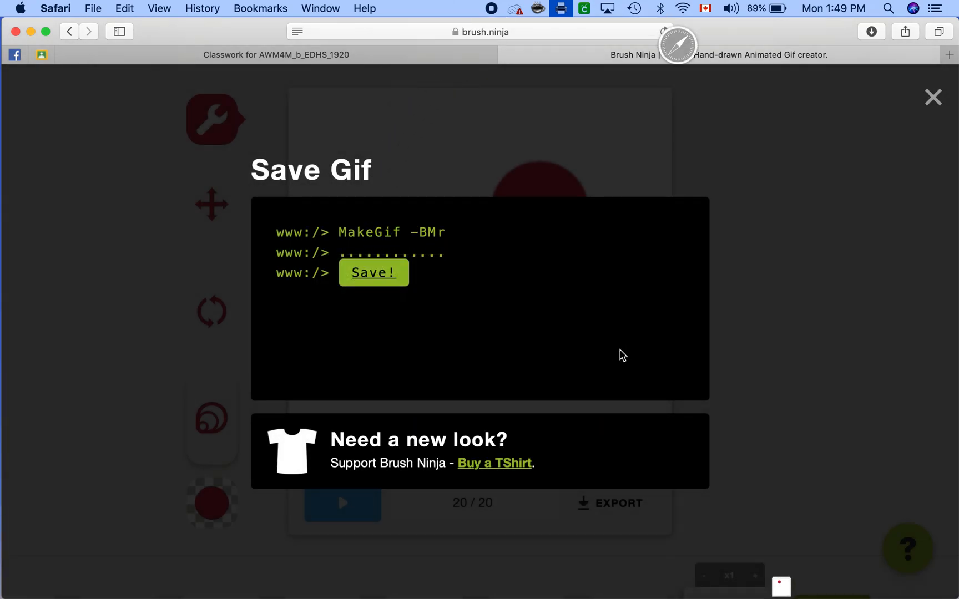
# Show the downloaded animation.gif in the Downloads folder in Finder and move the Finder window lower on the screen
pyautogui.click(781, 591)
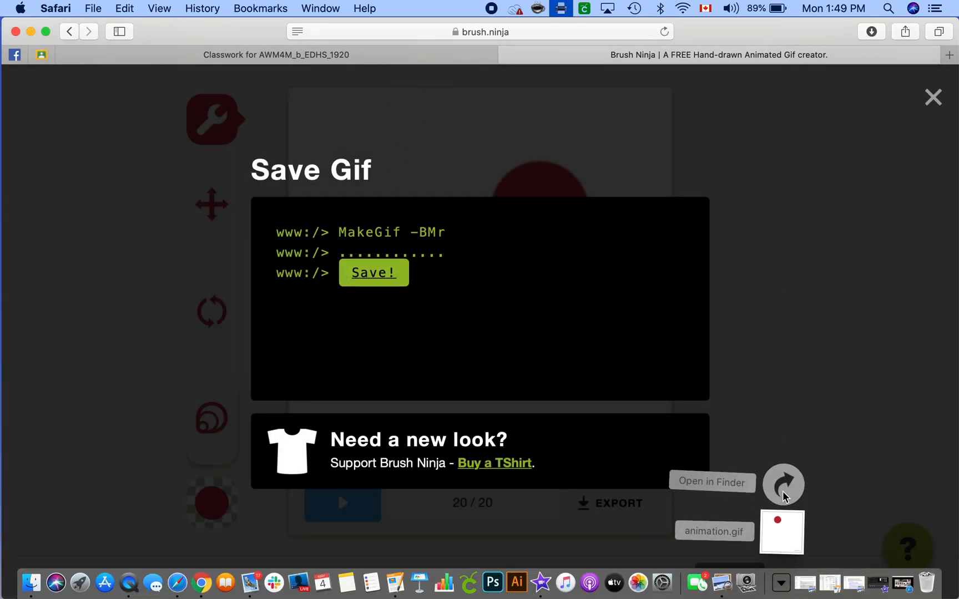
pyautogui.click(782, 486)
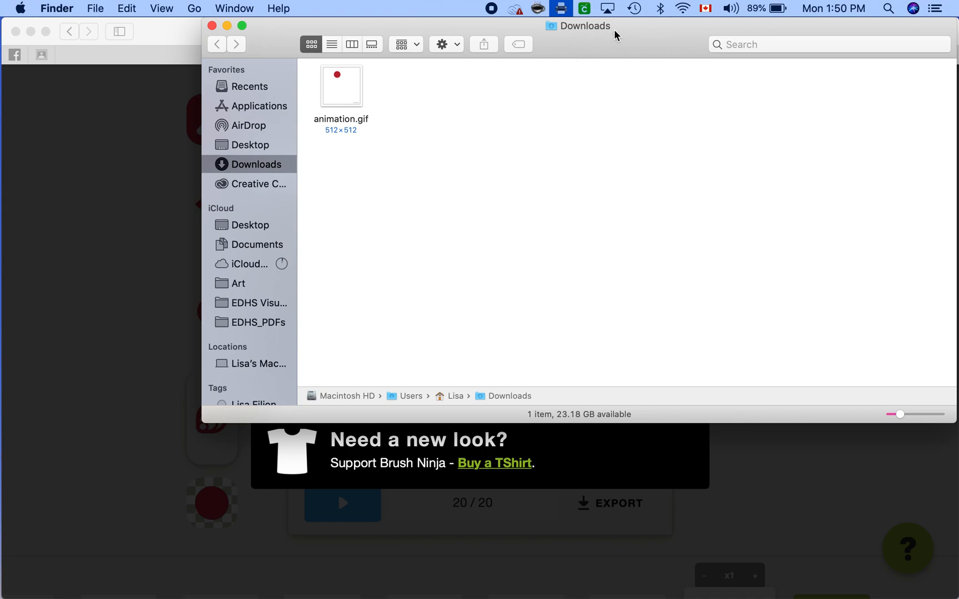
pyautogui.moveTo(614, 29)
pyautogui.mouseDown()
pyautogui.moveTo(529, 169)
pyautogui.moveTo(561, 153)
pyautogui.mouseUp()
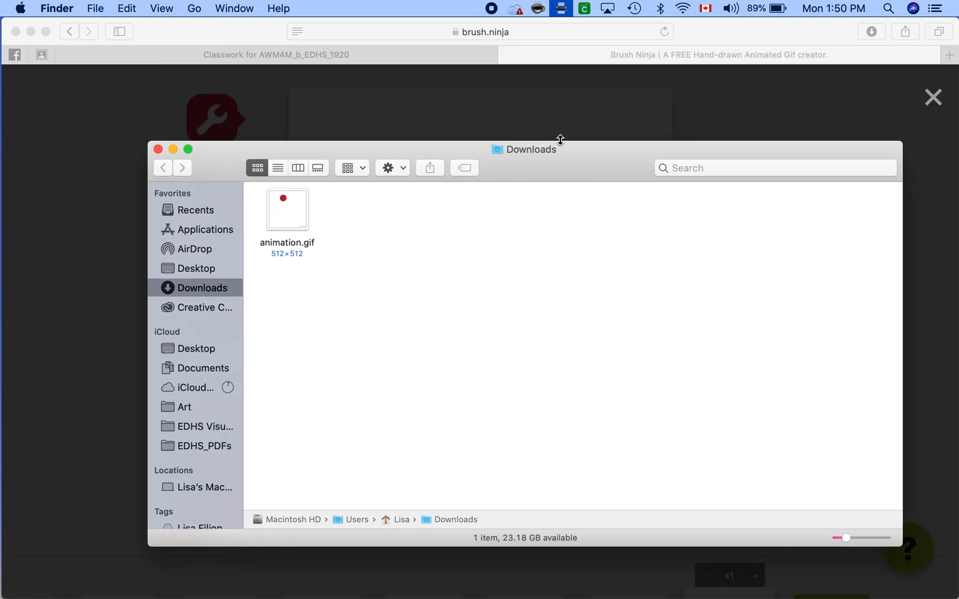